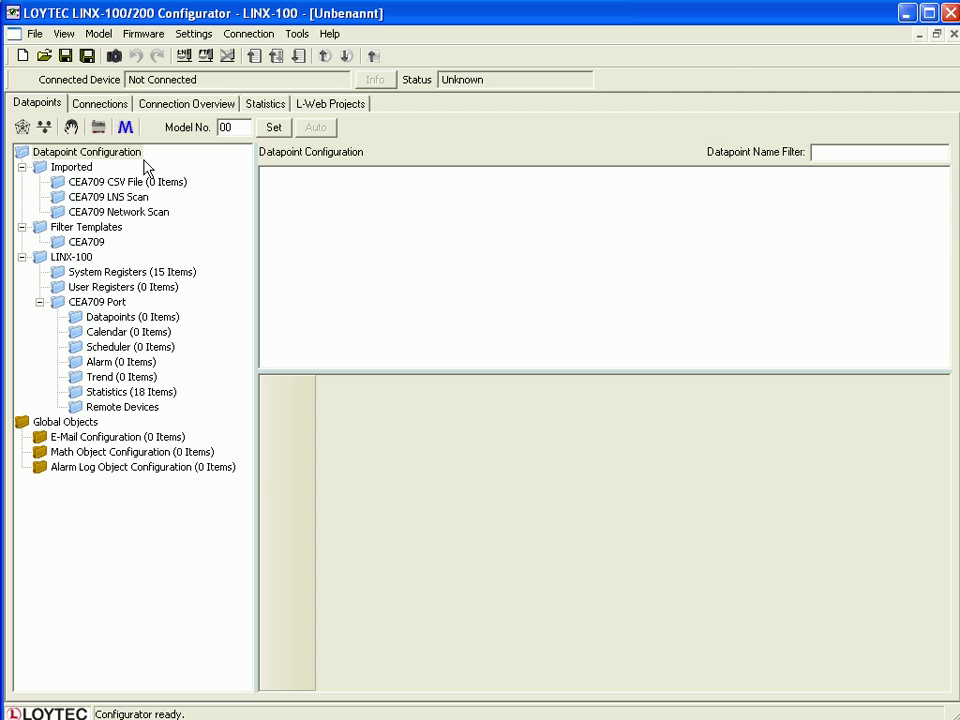
# Create user register reg_1 of type Double via New Datapoint in User Registers.
pyautogui.click(106, 288)
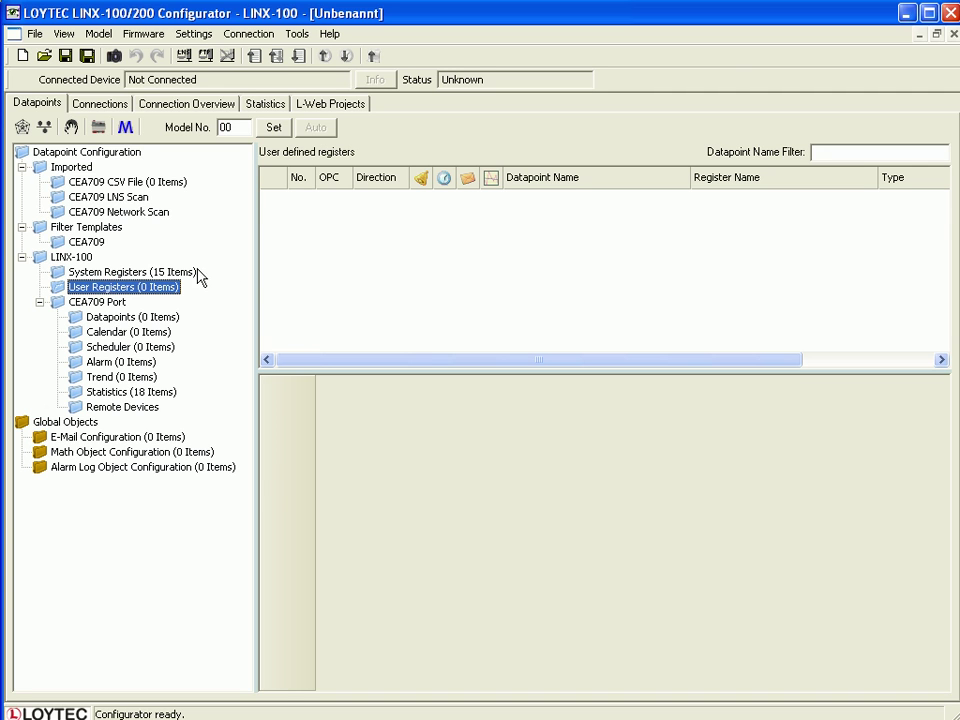
pyautogui.click(292, 262)
pyautogui.rightClick(384, 235)
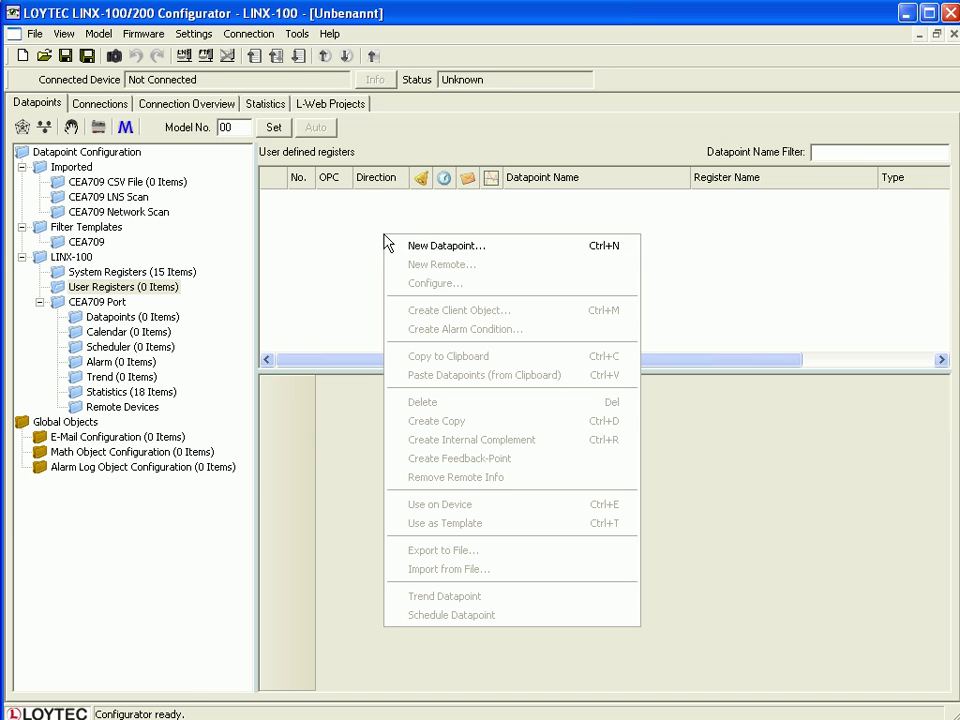
pyautogui.click(507, 250)
pyautogui.write('reg_1')
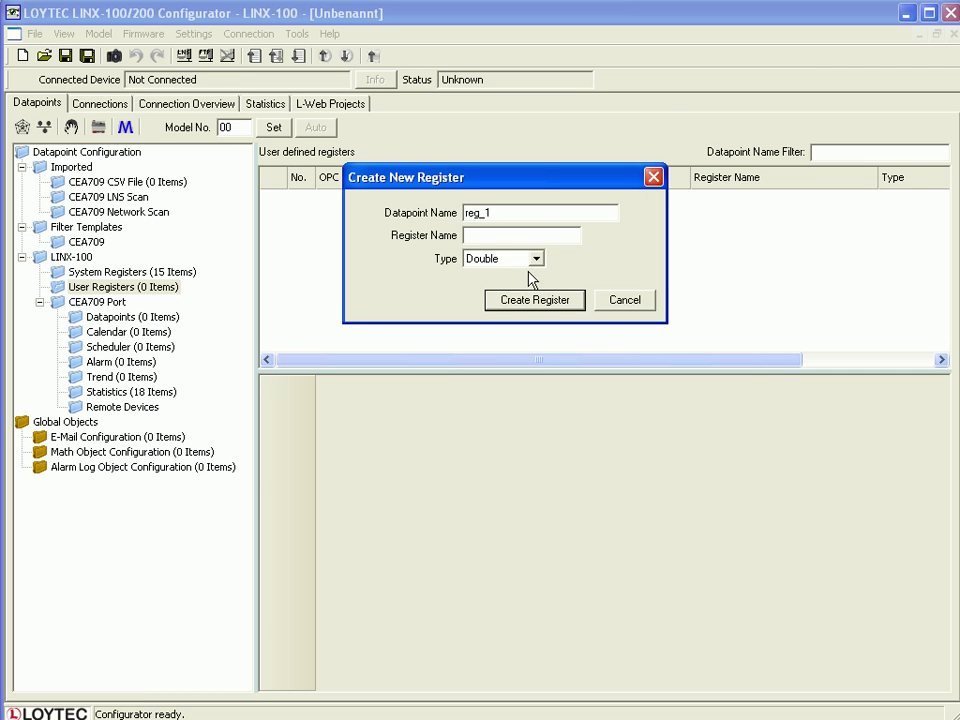
pyautogui.click(545, 300)
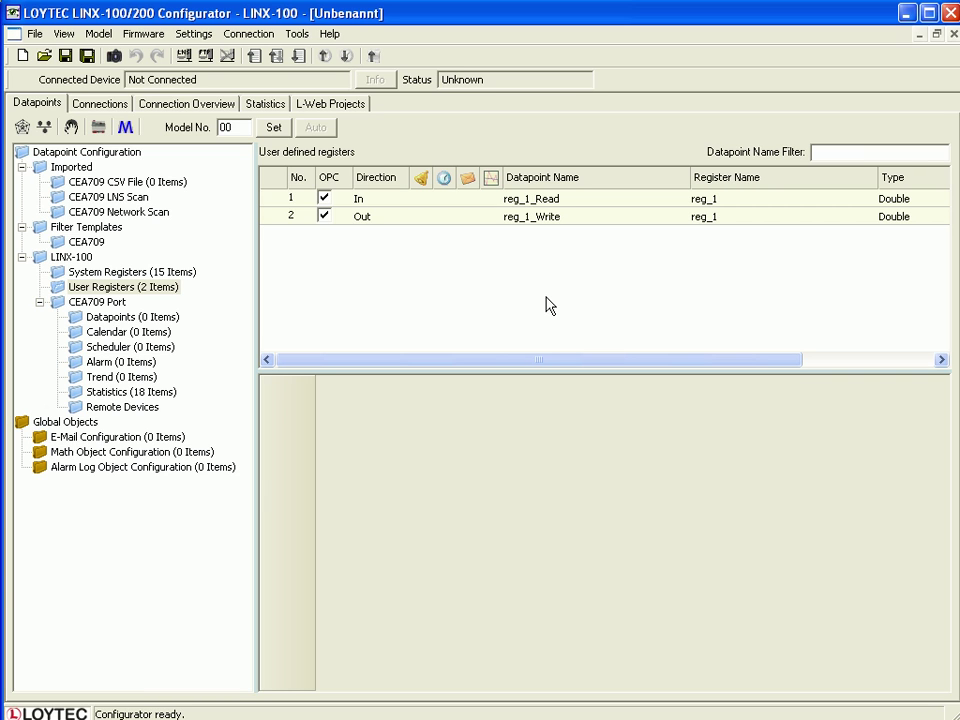
# Start a new trend named trend_1, described test_log, with log size reduced to 100.
pyautogui.click(100, 377)
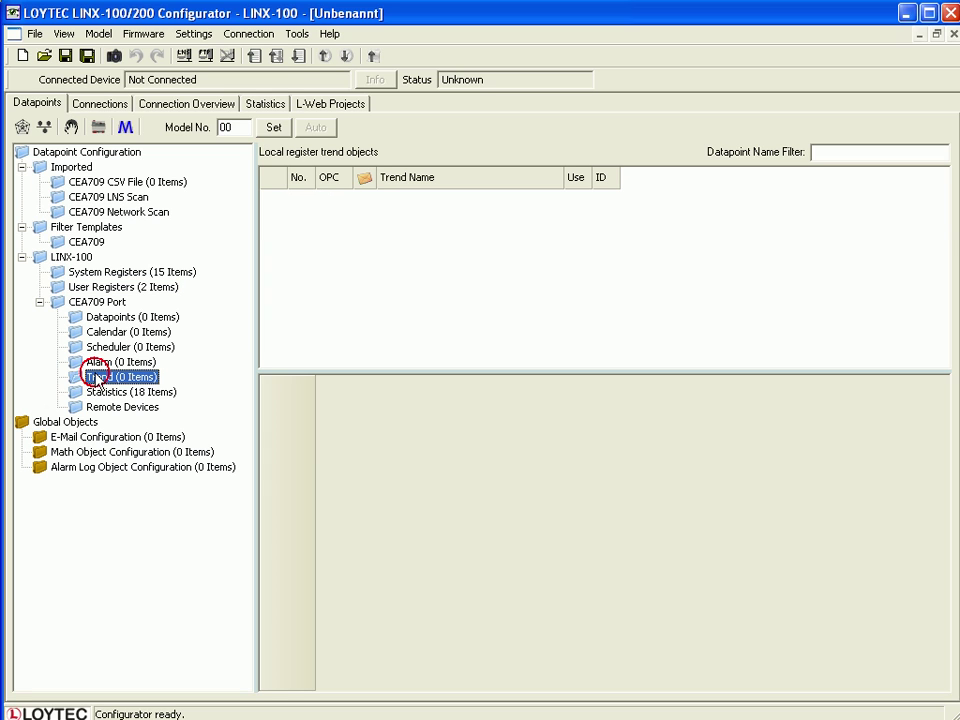
pyautogui.rightClick(411, 261)
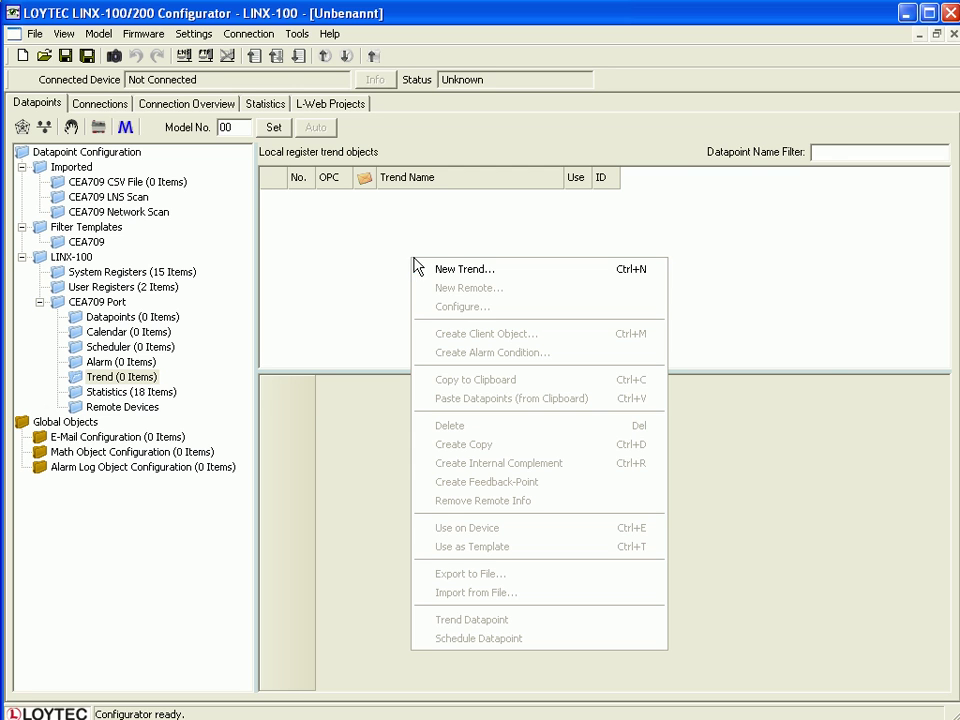
pyautogui.click(528, 267)
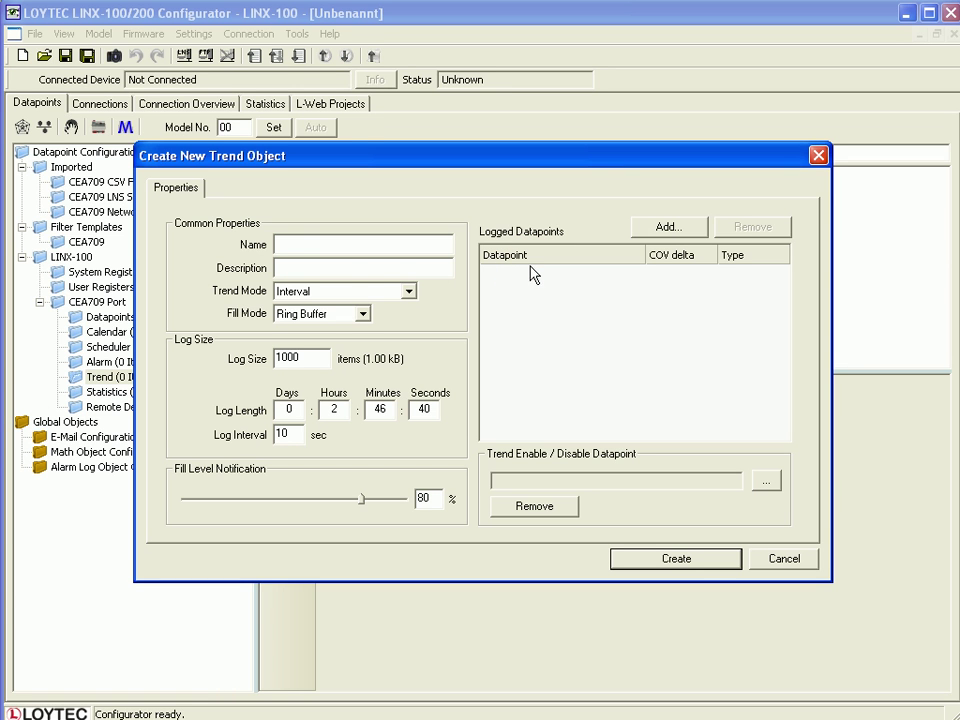
pyautogui.click(286, 246)
pyautogui.write('trend_1')
pyautogui.click(281, 270)
pyautogui.write('test_log')
pyautogui.click(299, 358)
pyautogui.moveTo(298, 360); pyautogui.dragTo(294, 362)
pyautogui.press('BackSpace')
# Add reg_1_Read from User Registers as the logged datapoint and create trend_1.
pyautogui.click(664, 228)
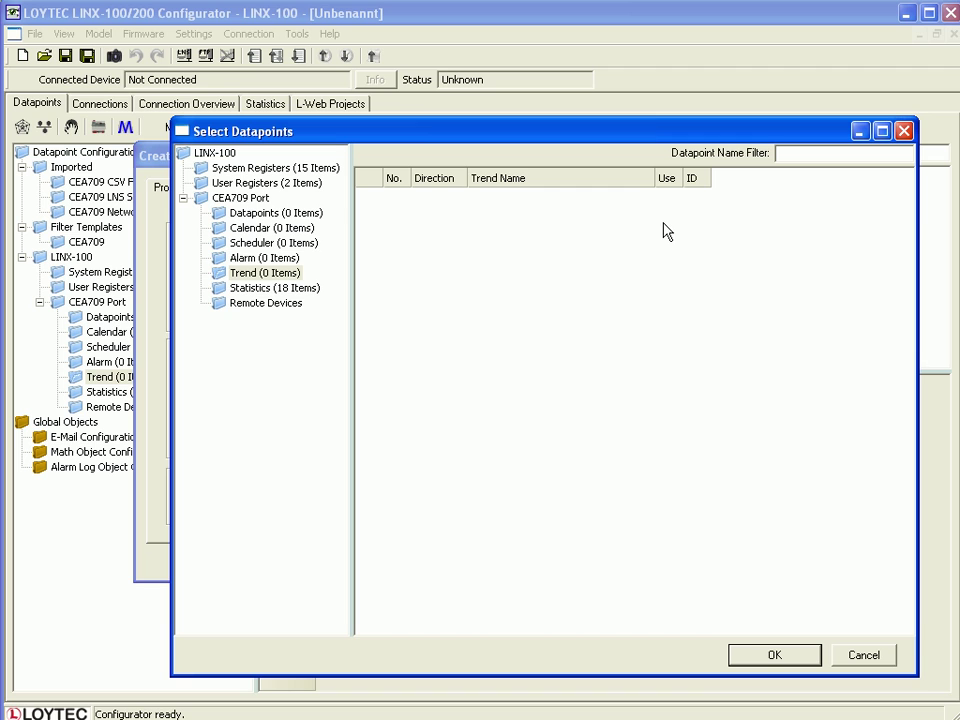
pyautogui.click(262, 185)
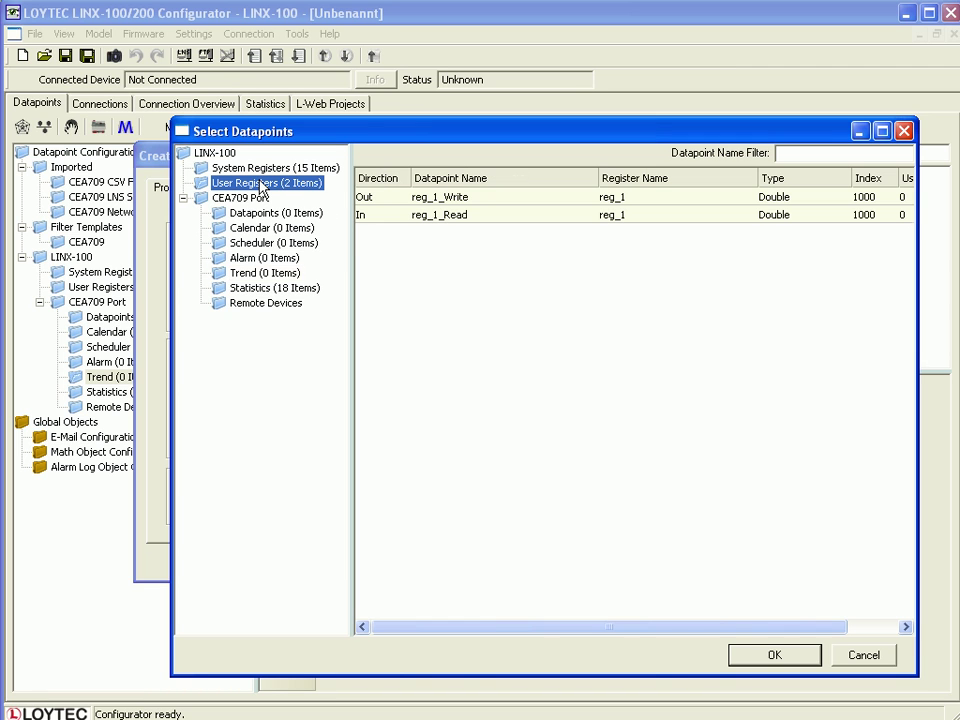
pyautogui.click(381, 214)
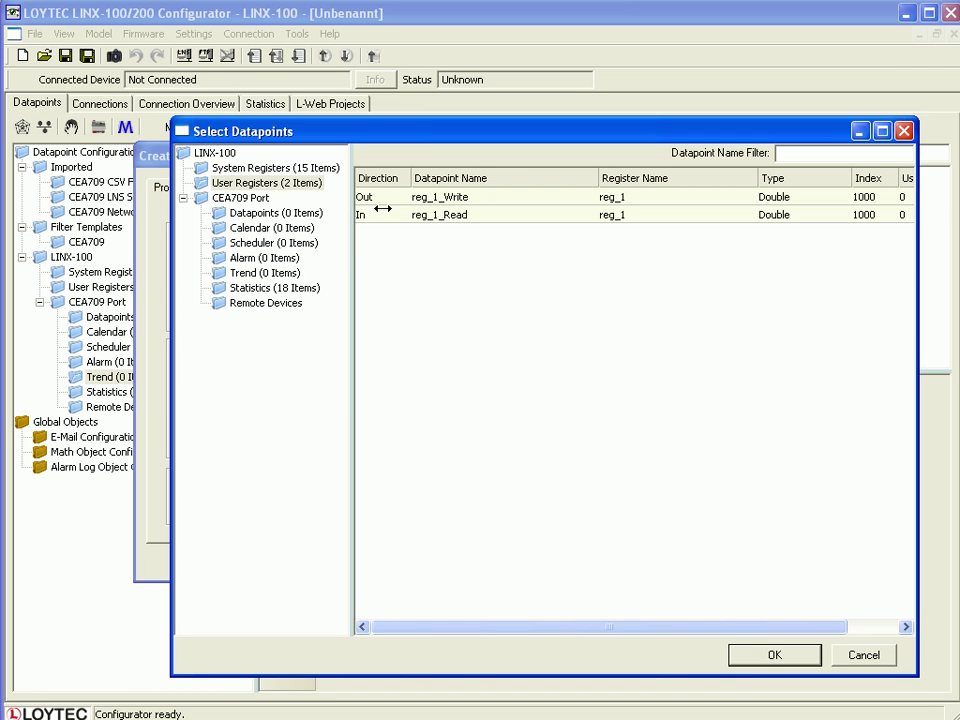
pyautogui.click(465, 216)
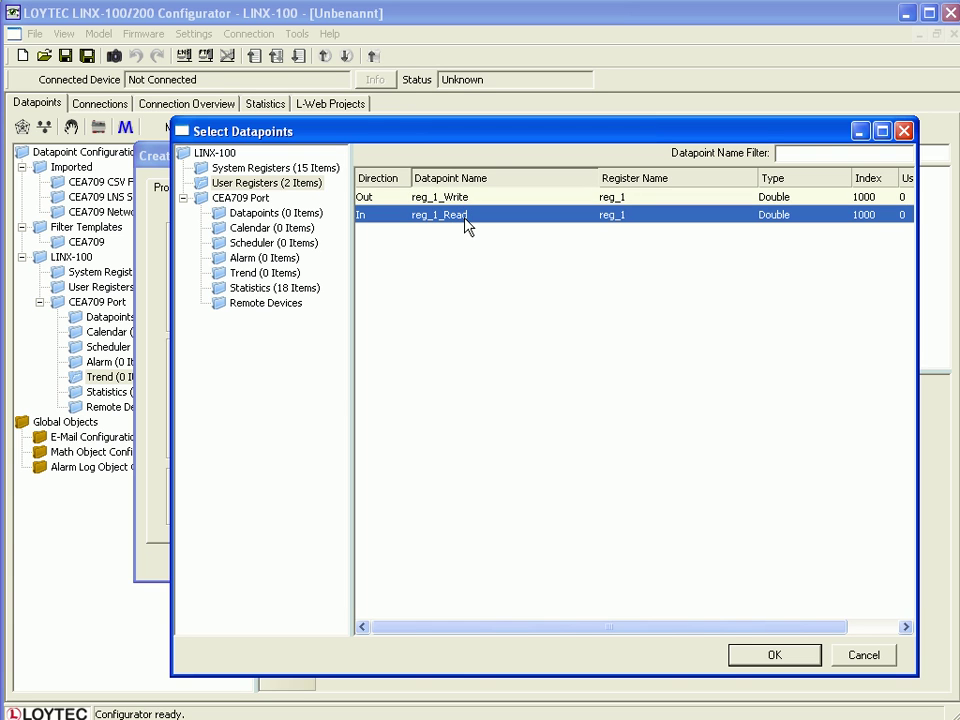
pyautogui.click(782, 655)
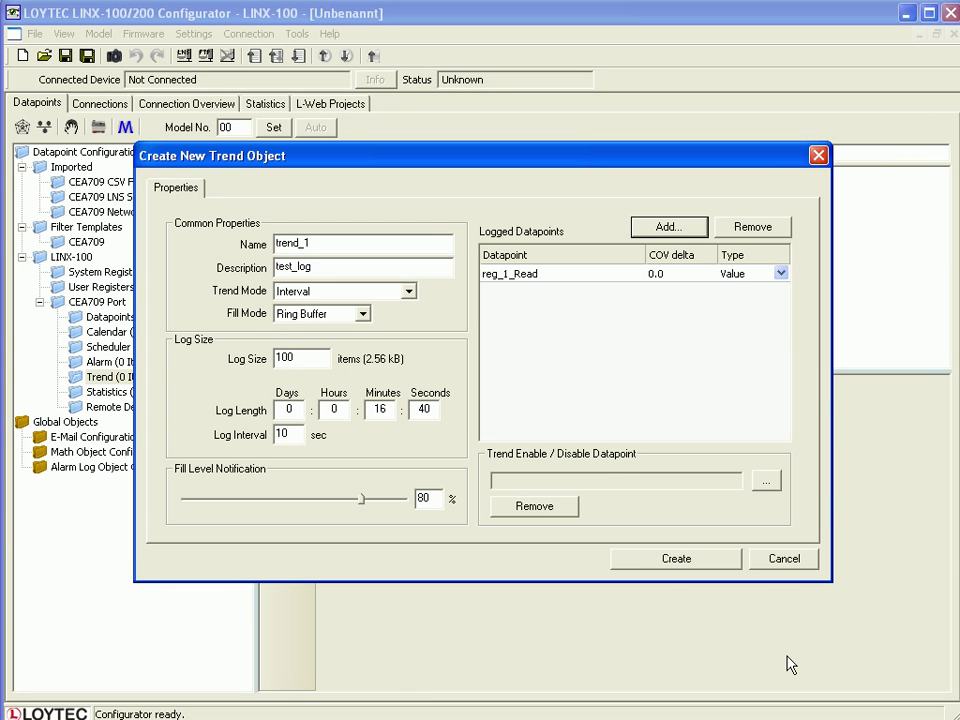
pyautogui.click(680, 562)
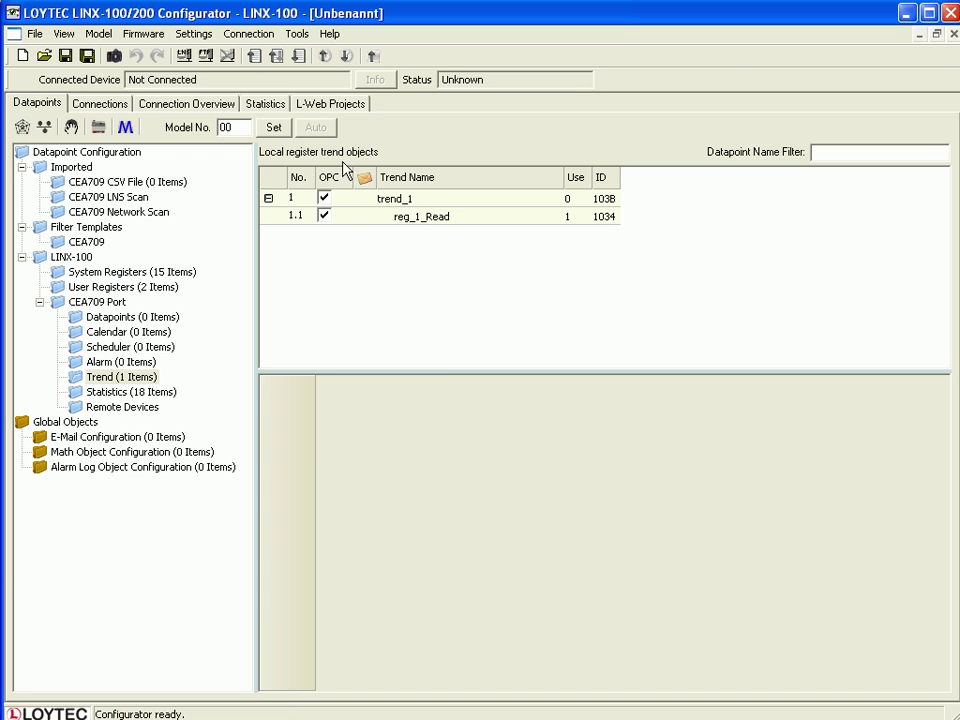
# Add a new L-Web project named quick_start, replacing project1, and launch its graphics design.
pyautogui.click(333, 104)
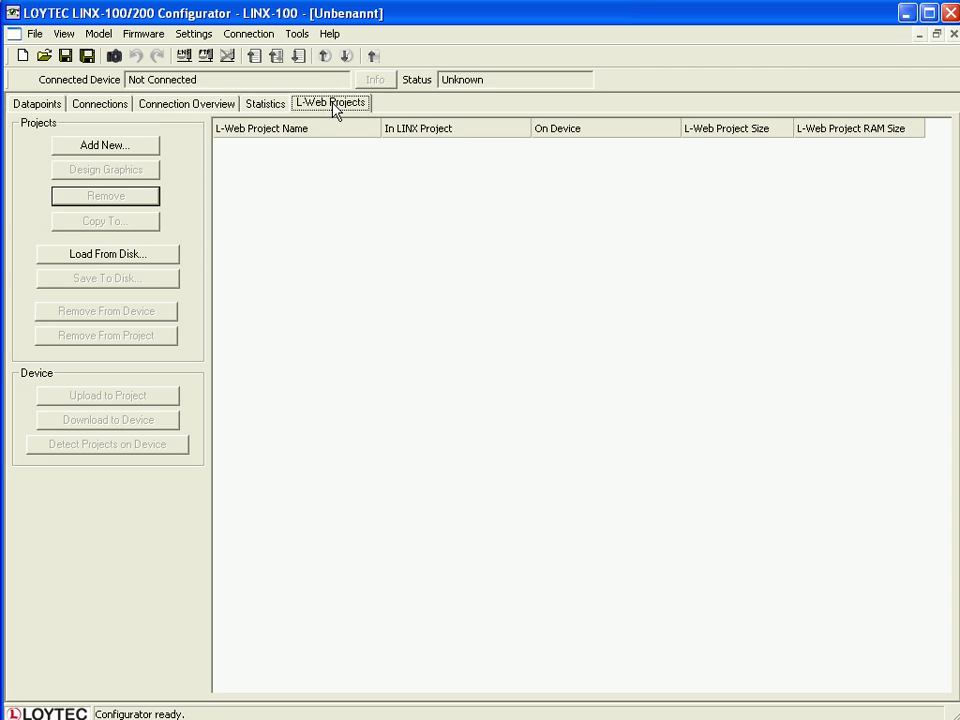
pyautogui.click(112, 148)
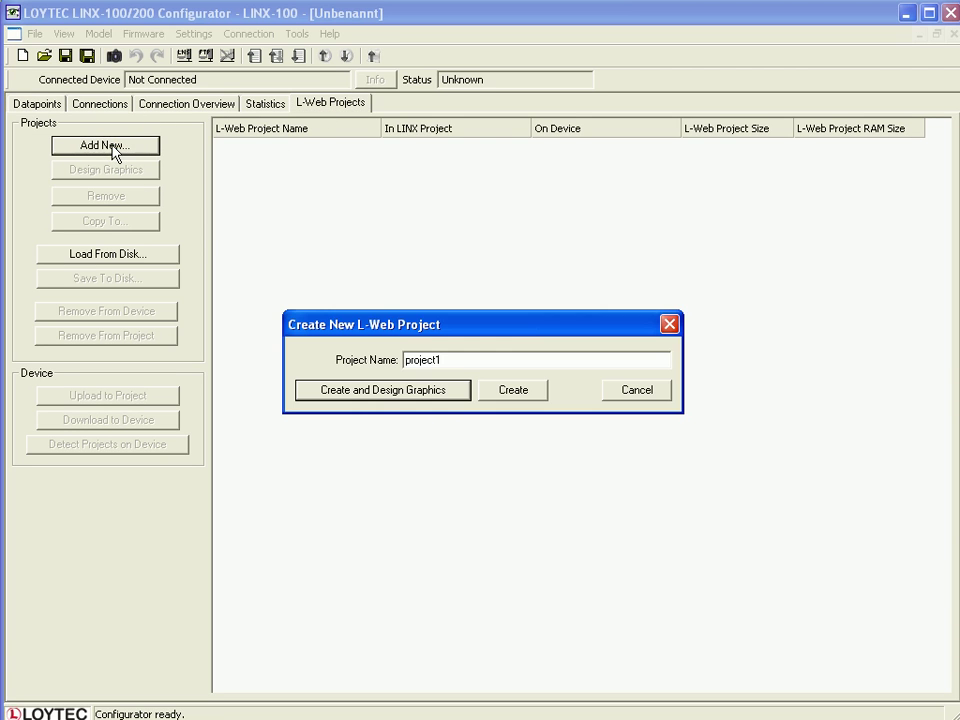
pyautogui.doubleClick(426, 360)
pyautogui.write('qu')
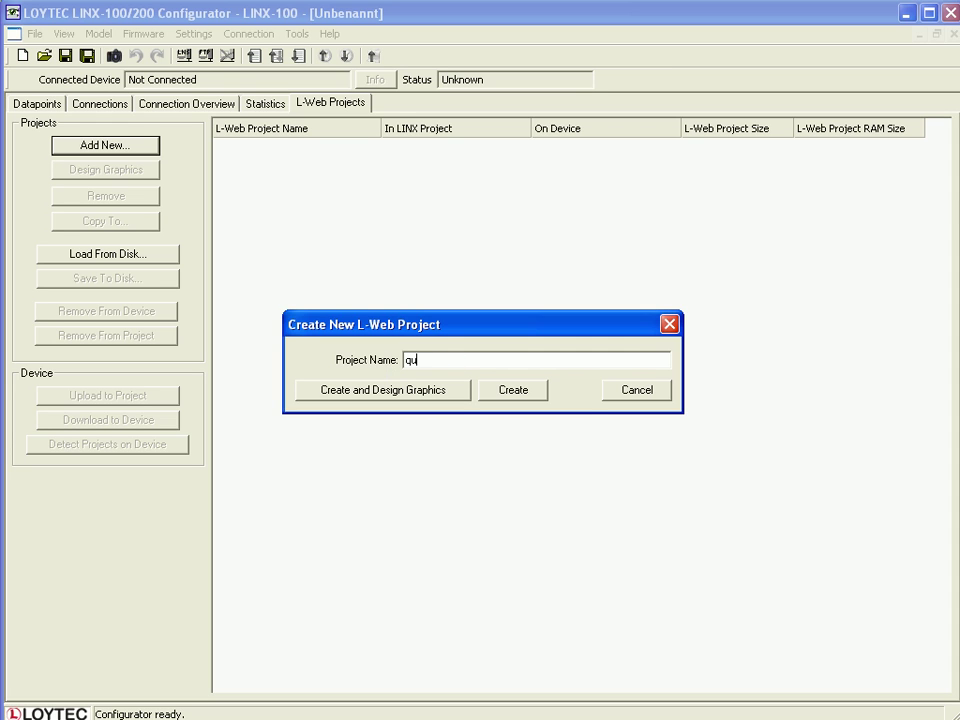
pyautogui.write('ick_start')
pyautogui.click(371, 397)
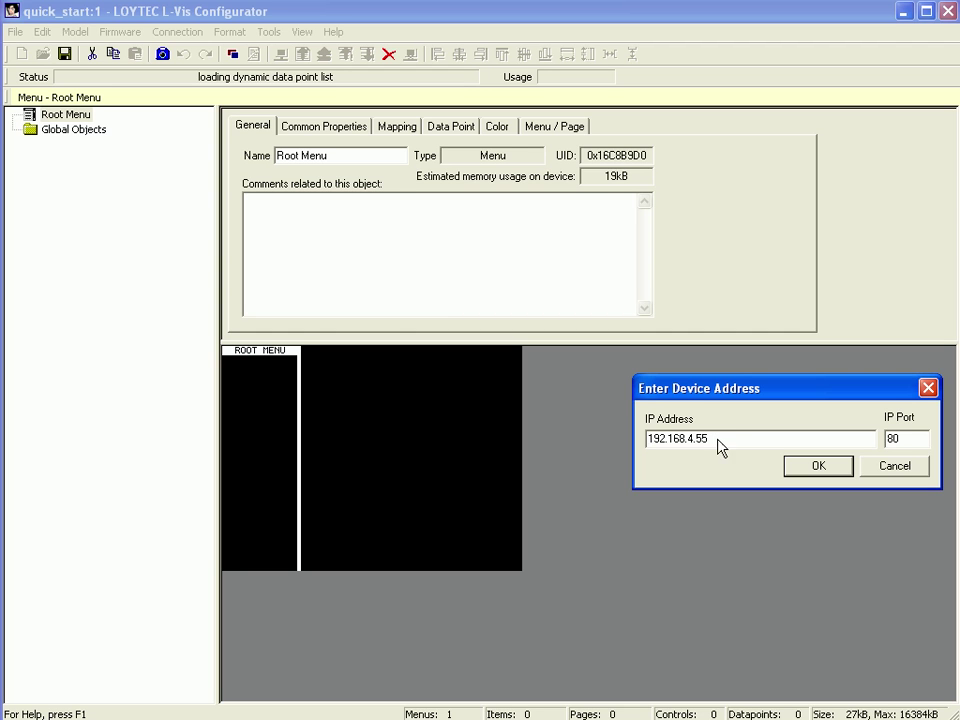
# Confirm device address 192.168.4.55 on port 80.
pyautogui.click(834, 467)
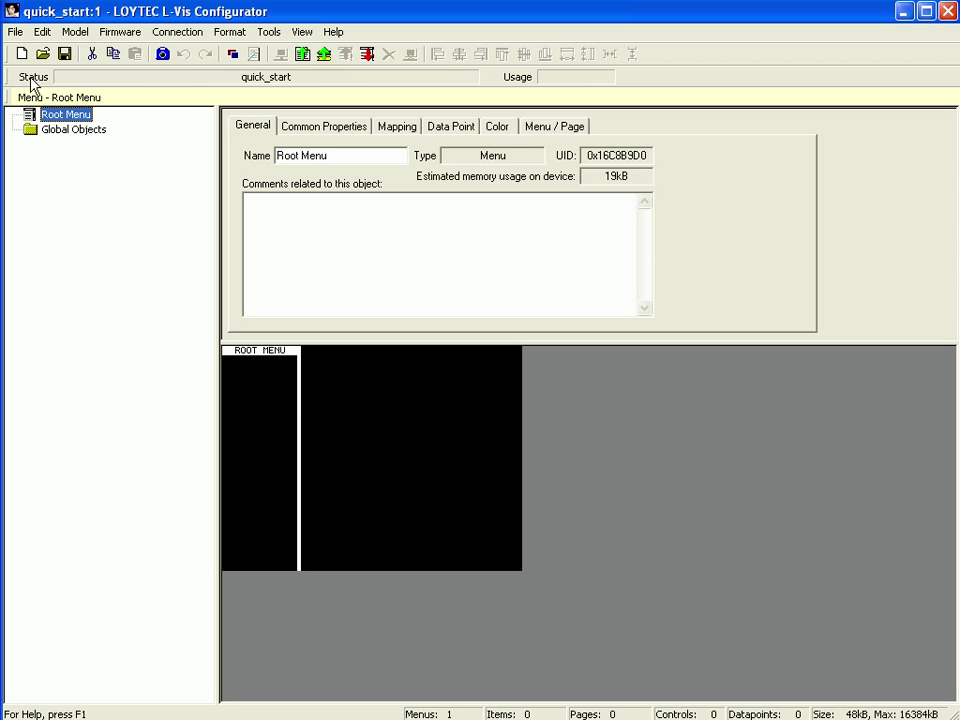
# In Project Settings, change the display resolution from 320 x 240 to 400 x 300.
pyautogui.click(13, 32)
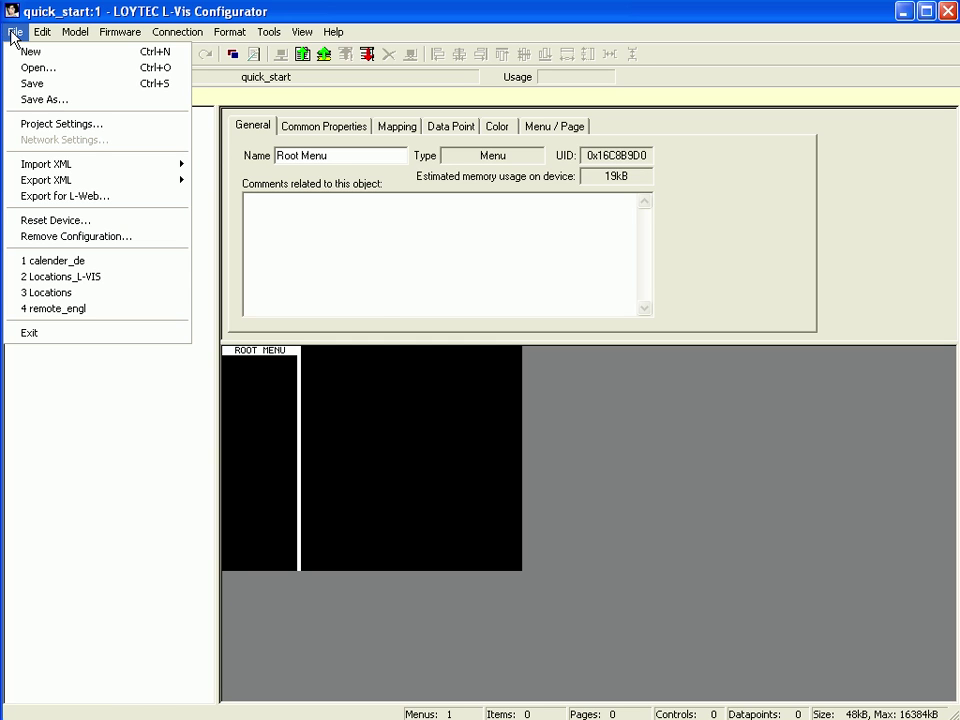
pyautogui.click(38, 124)
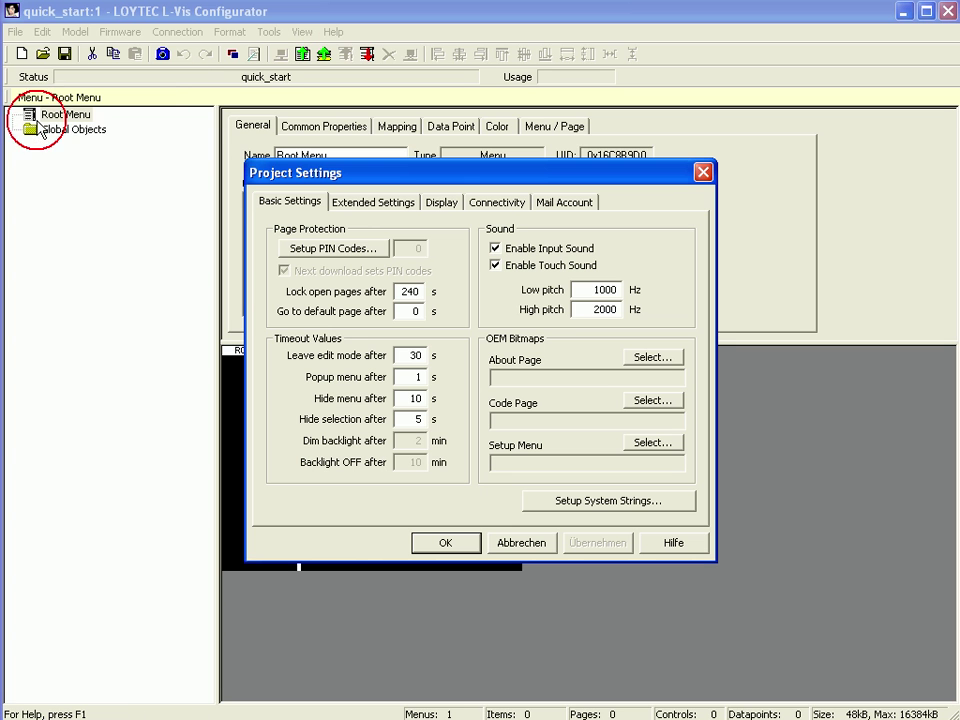
pyautogui.click(443, 203)
pyautogui.moveTo(420, 248); pyautogui.dragTo(394, 248)
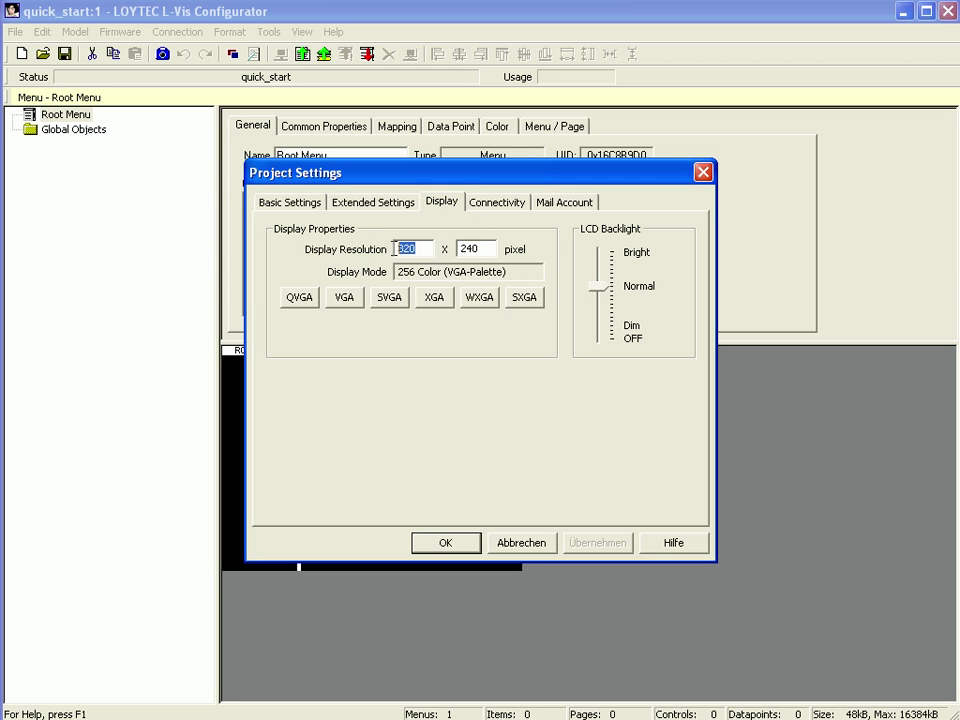
pyautogui.write('400')
pyautogui.moveTo(479, 250); pyautogui.dragTo(456, 250)
pyautogui.write('300')
pyautogui.click(446, 543)
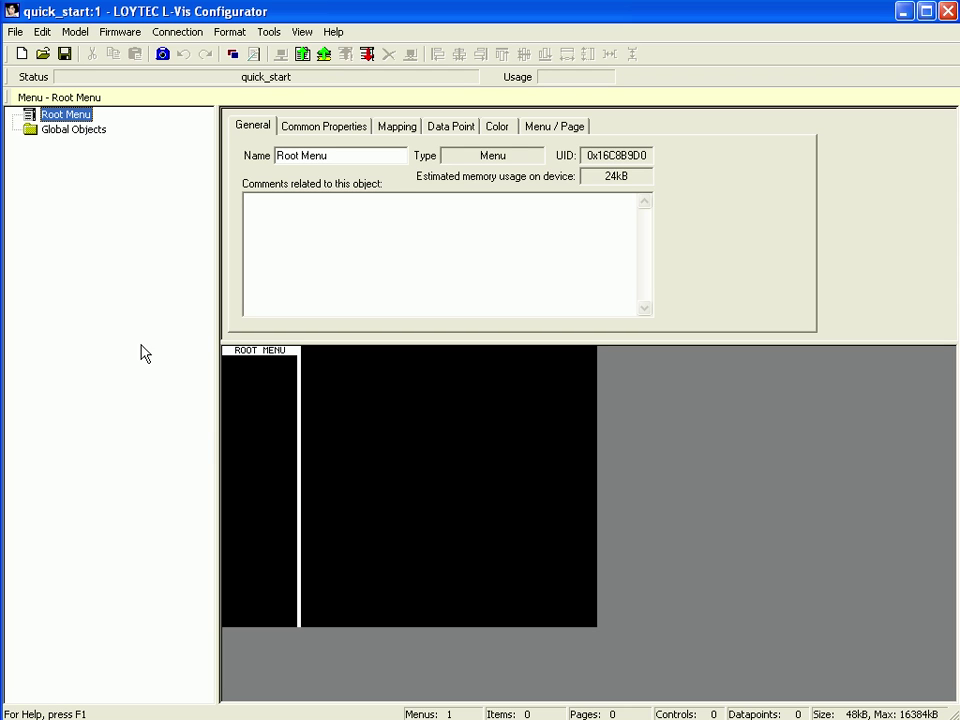
# Add Menu Item 1 and Menu Item 2 under the Root Menu.
pyautogui.rightClick(89, 118)
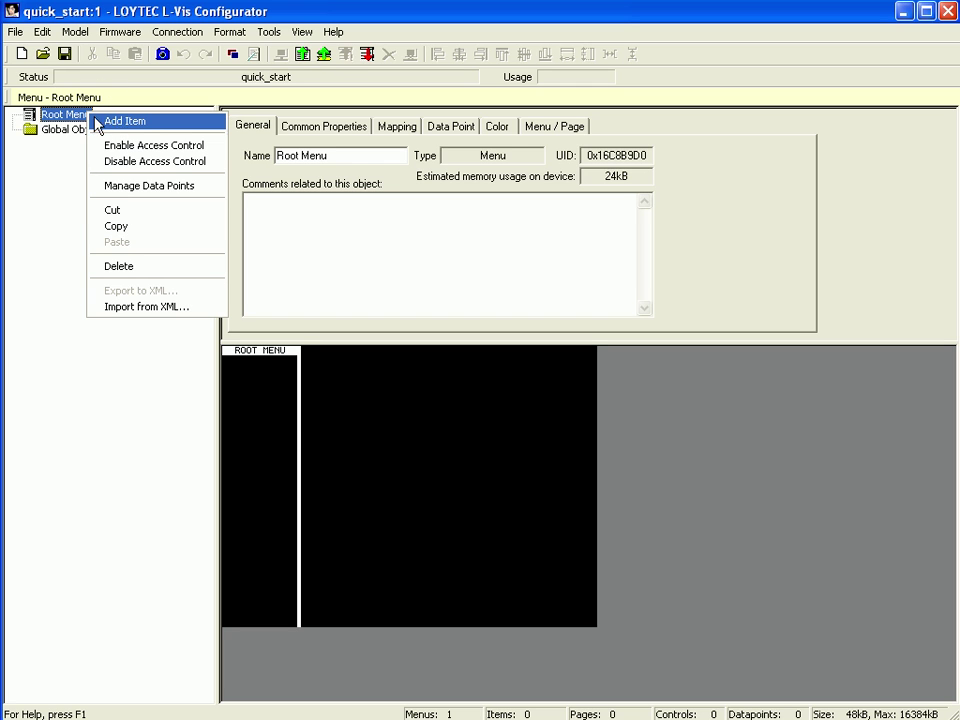
pyautogui.click(145, 126)
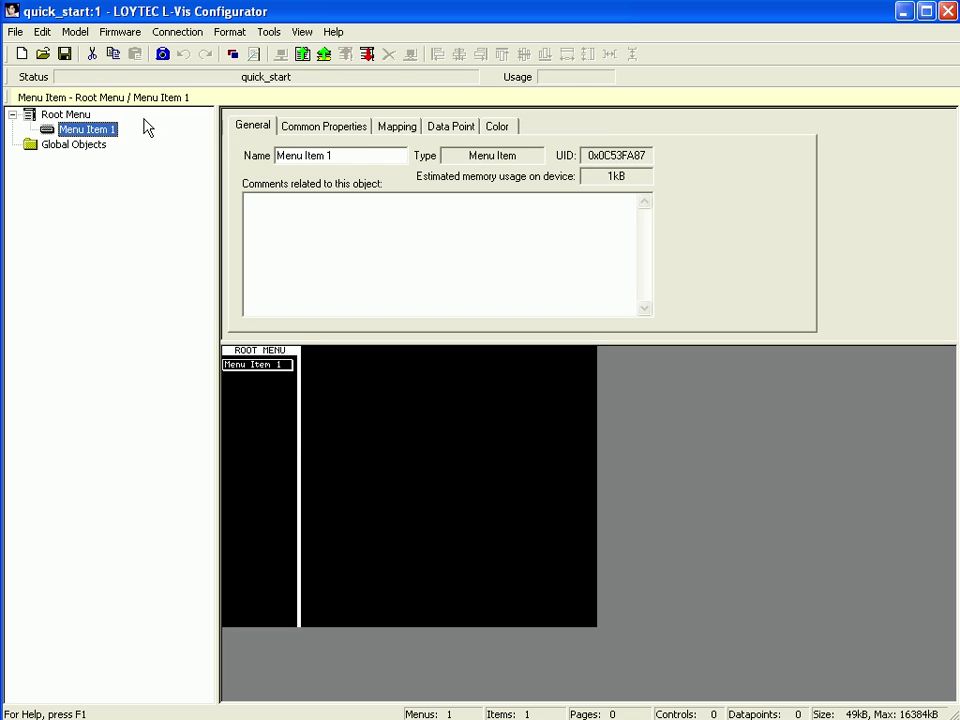
pyautogui.click(82, 115)
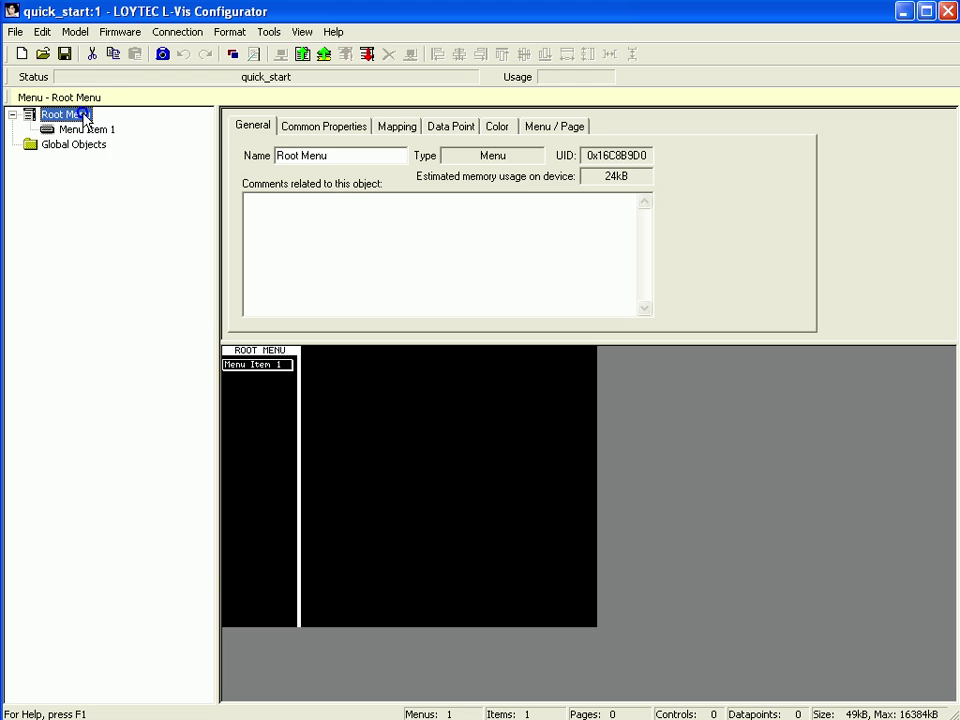
pyautogui.rightClick(84, 117)
pyautogui.click(145, 124)
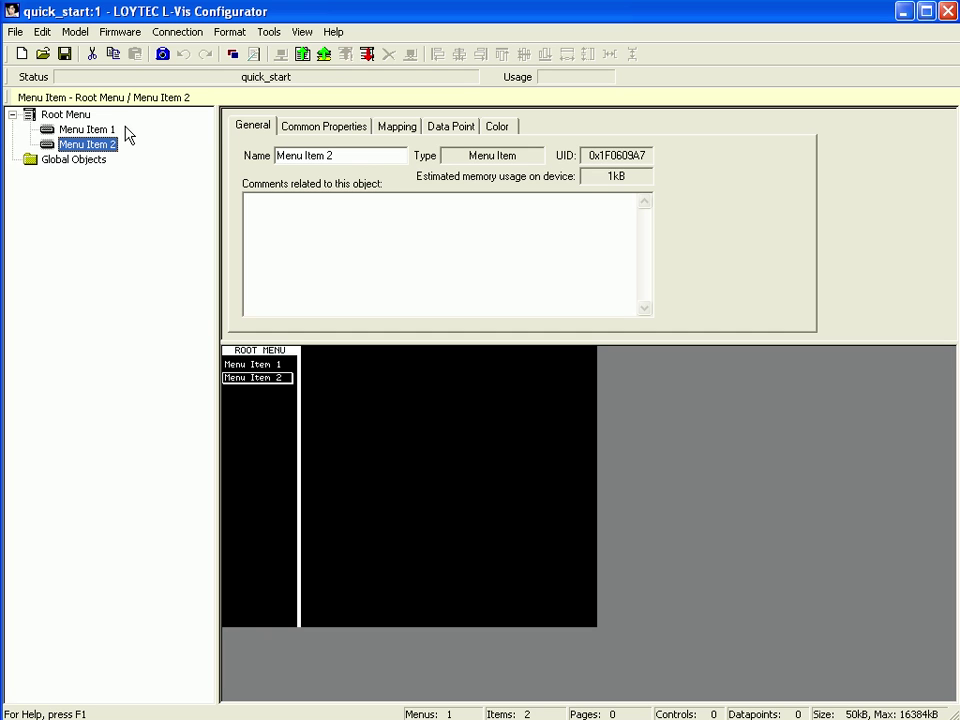
# Add a Page 1 under each menu item, then reselect Menu Item 1's page.
pyautogui.click(107, 130)
pyautogui.rightClick(108, 133)
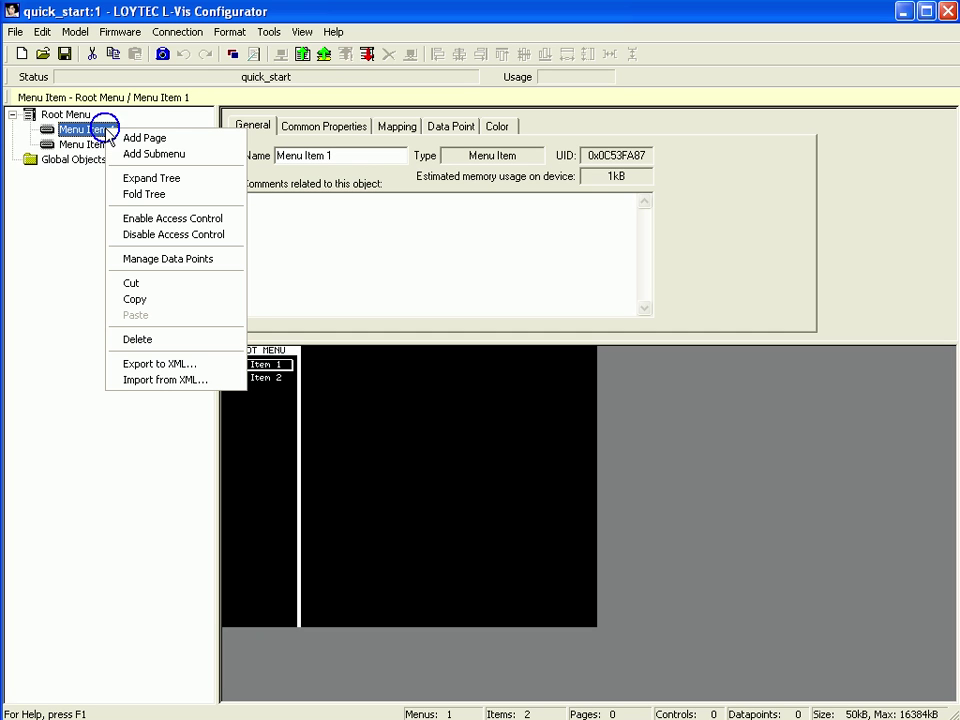
pyautogui.click(168, 140)
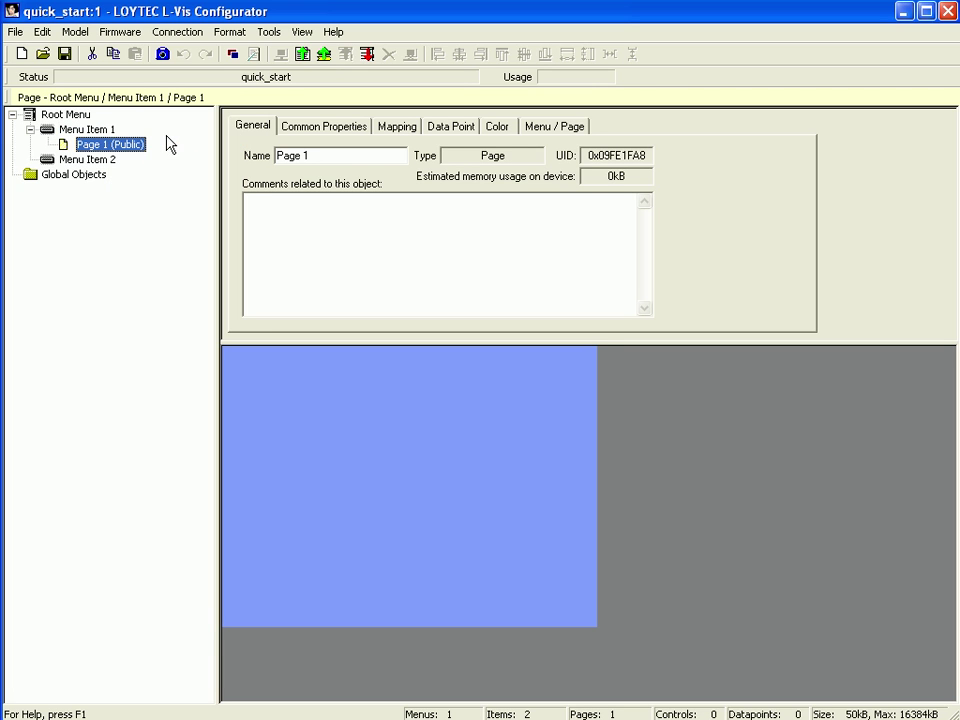
pyautogui.click(113, 162)
pyautogui.rightClick(113, 162)
pyautogui.click(152, 170)
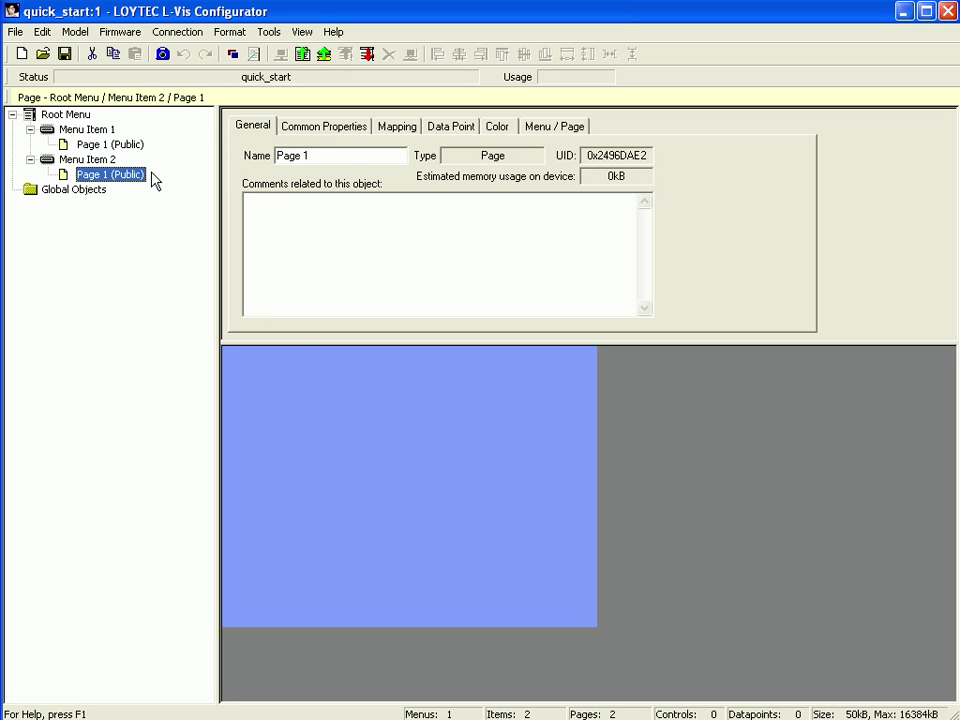
pyautogui.click(133, 146)
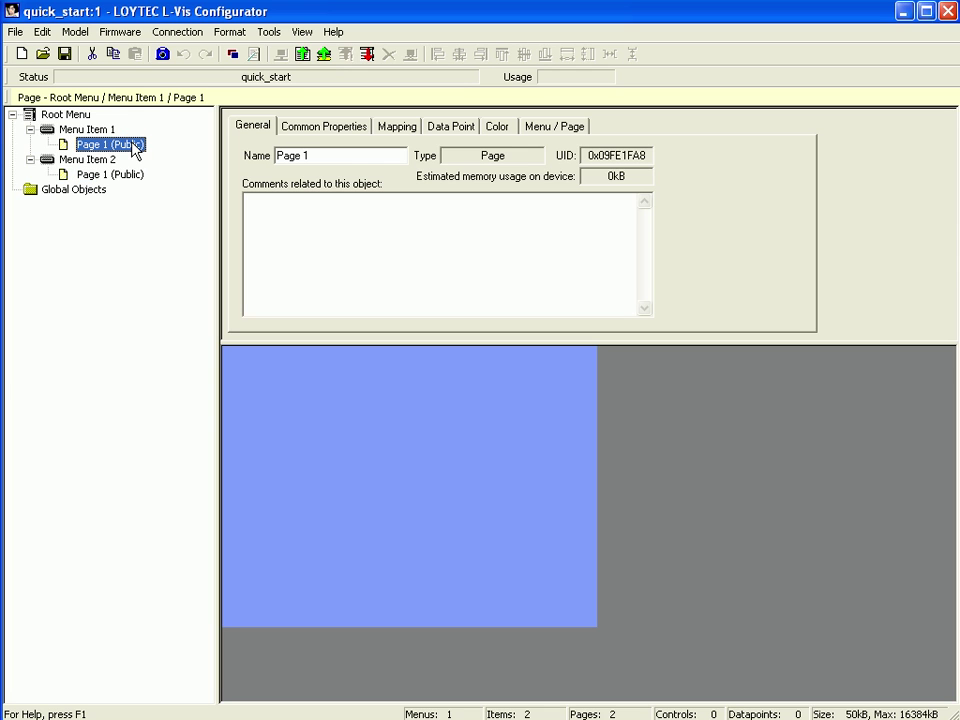
# Set Menu Item 1's Page 1 as default, add Number 1, and start its Add Data Point.
pyautogui.rightClick(136, 151)
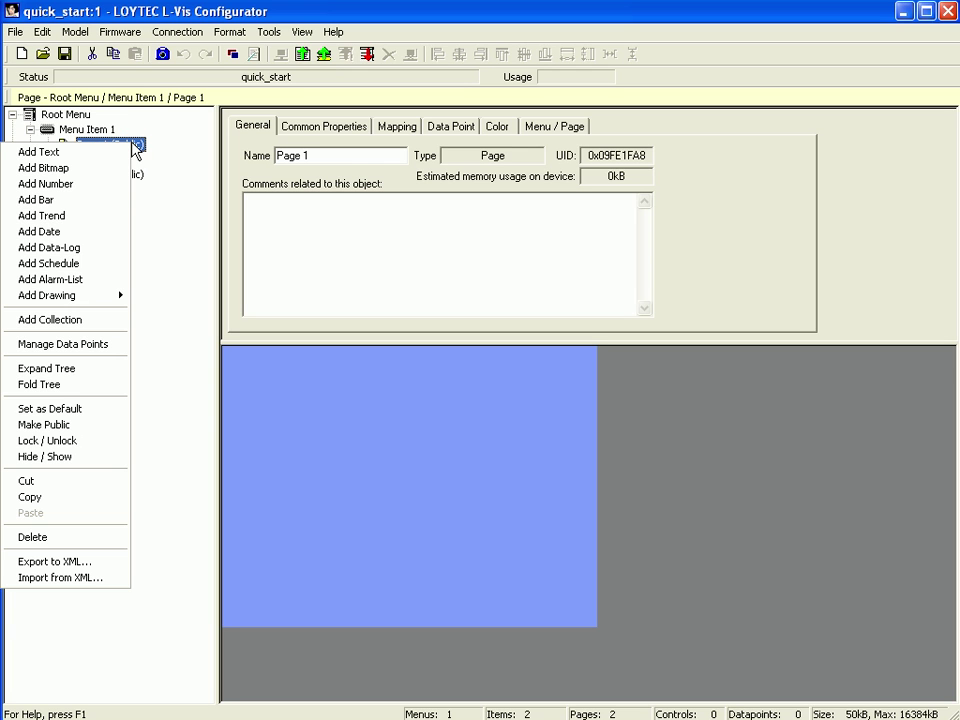
pyautogui.click(106, 410)
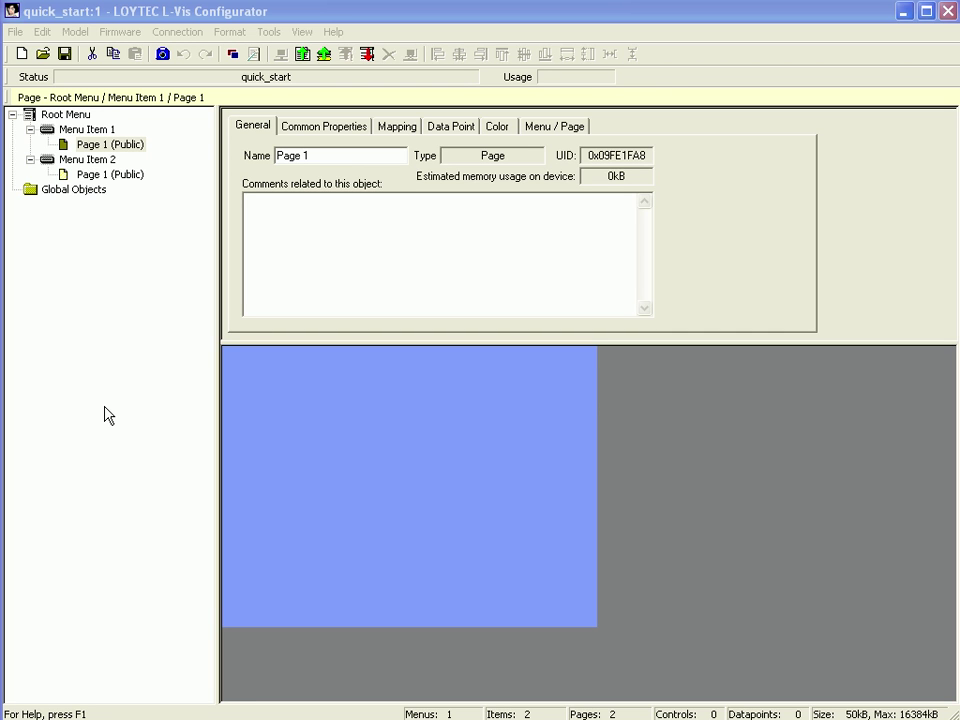
pyautogui.click(108, 148)
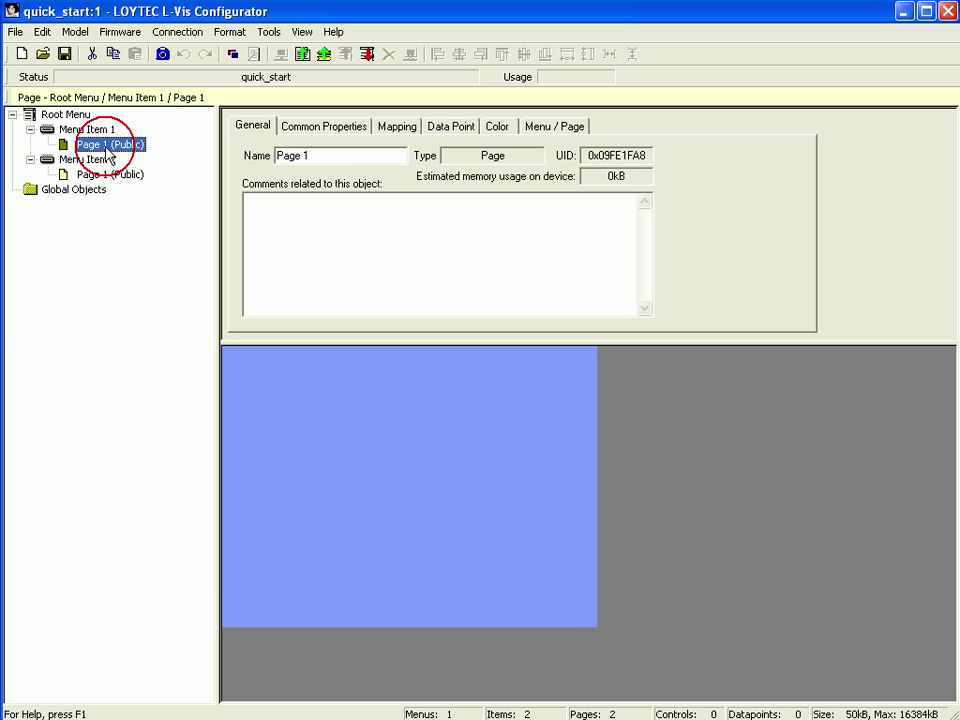
pyautogui.rightClick(107, 150)
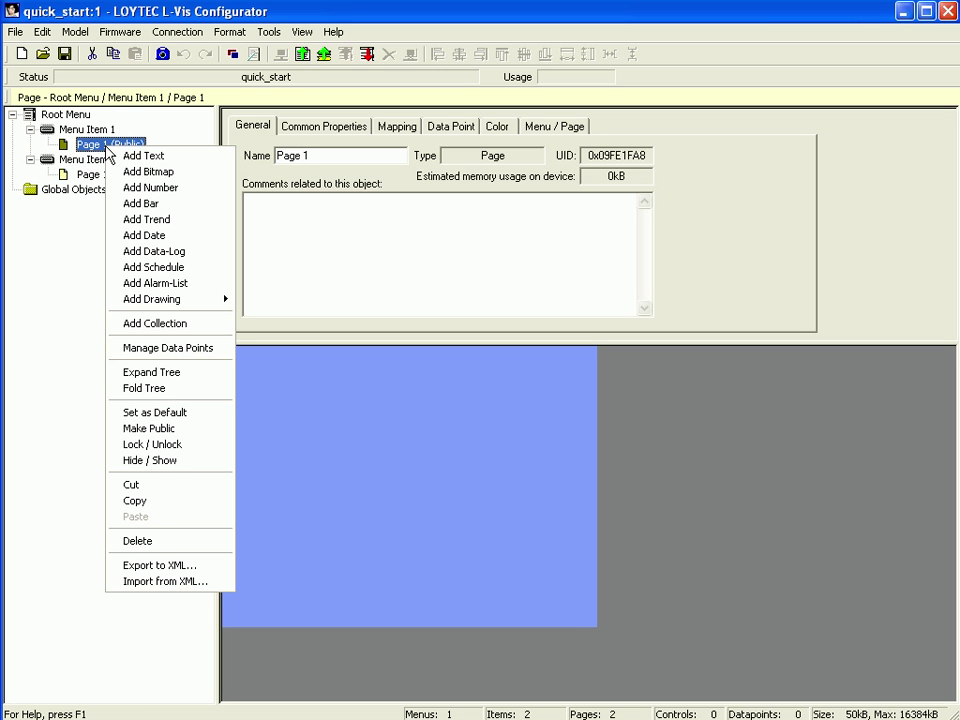
pyautogui.click(170, 187)
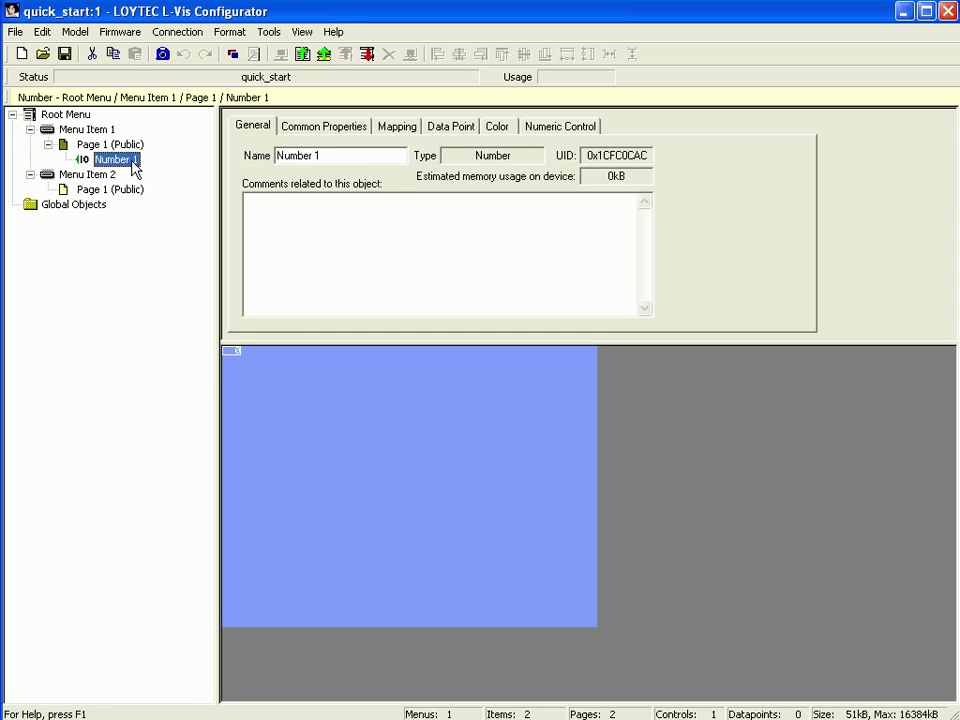
pyautogui.rightClick(133, 168)
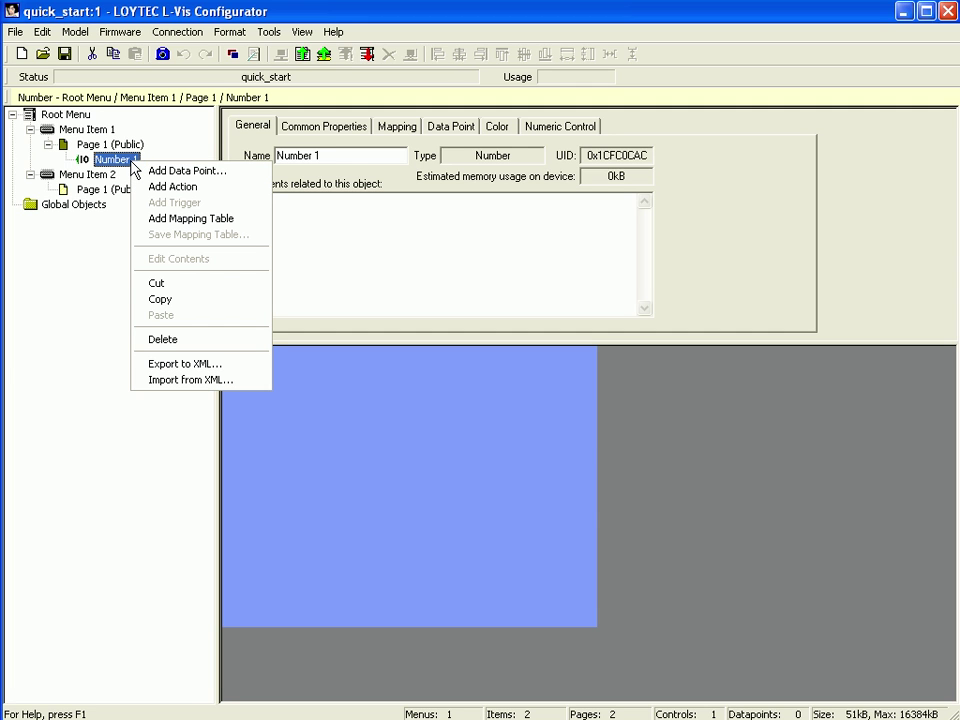
pyautogui.click(208, 172)
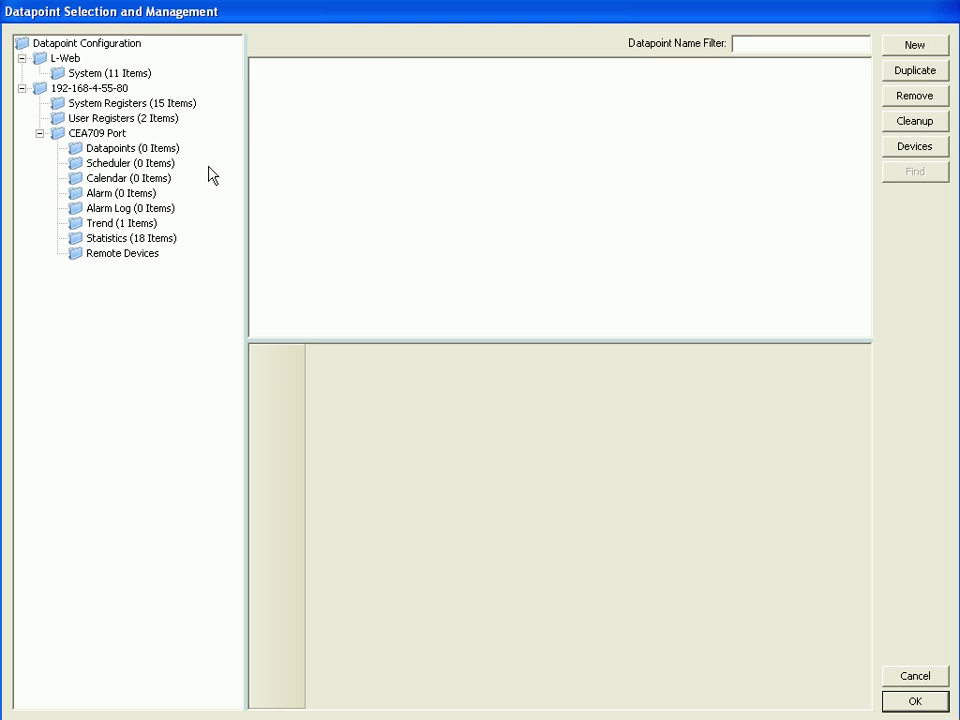
# Select reg_1_Write from User Registers as Number 1's datapoint.
pyautogui.click(112, 120)
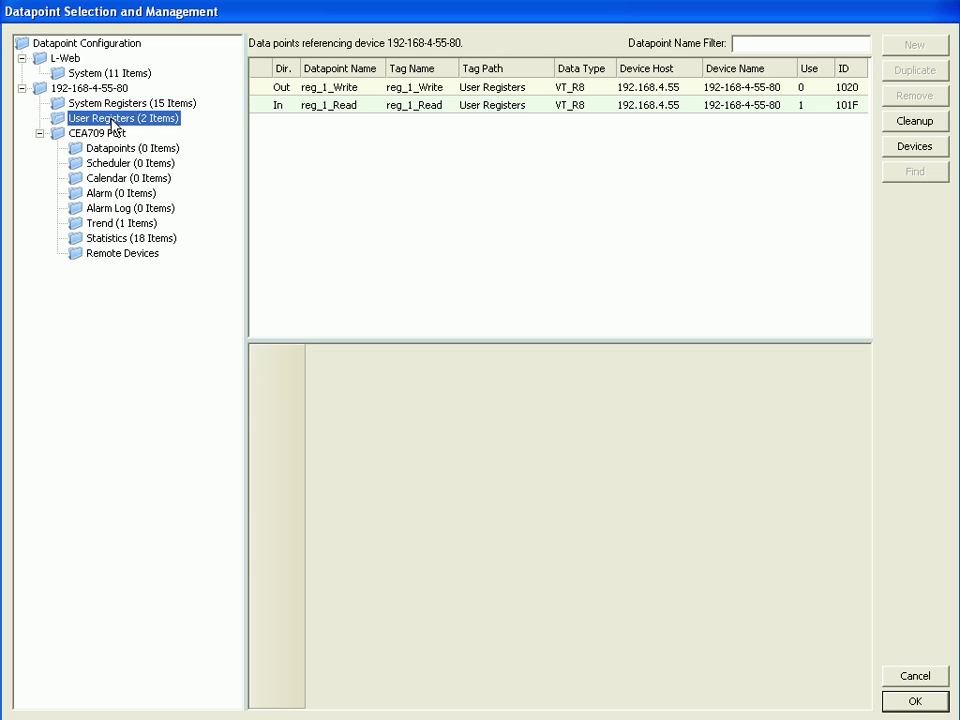
pyautogui.click(326, 101)
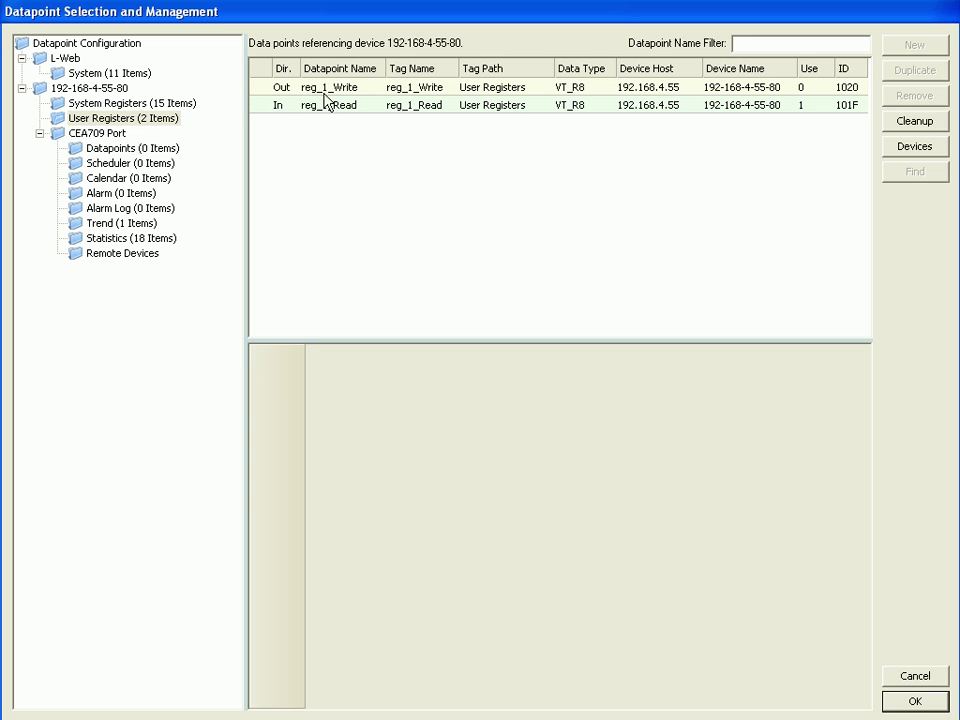
pyautogui.click(439, 90)
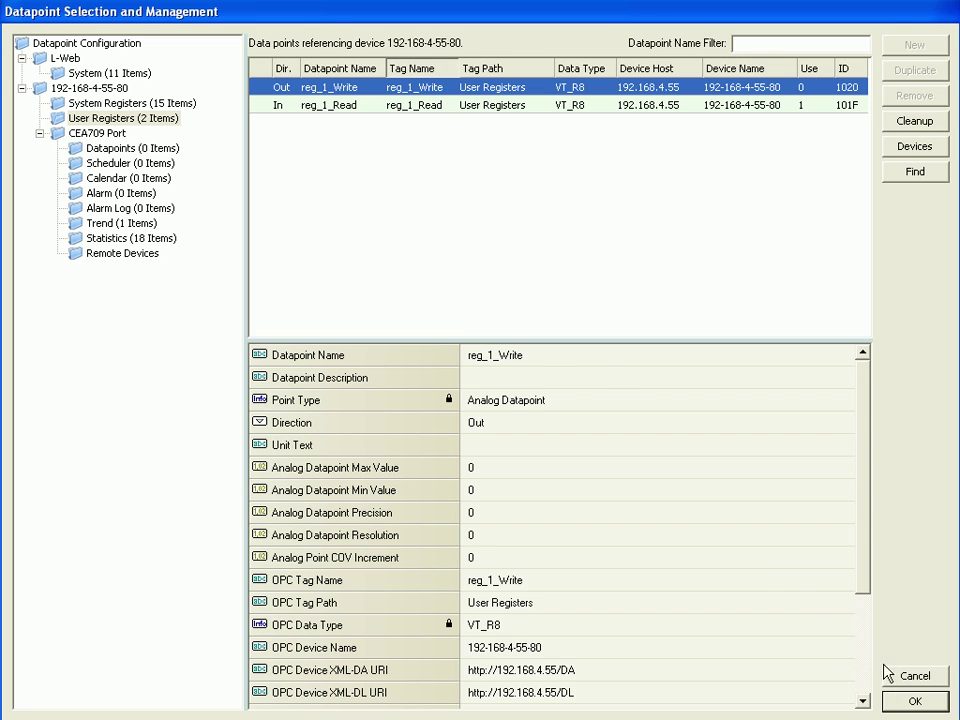
pyautogui.click(915, 700)
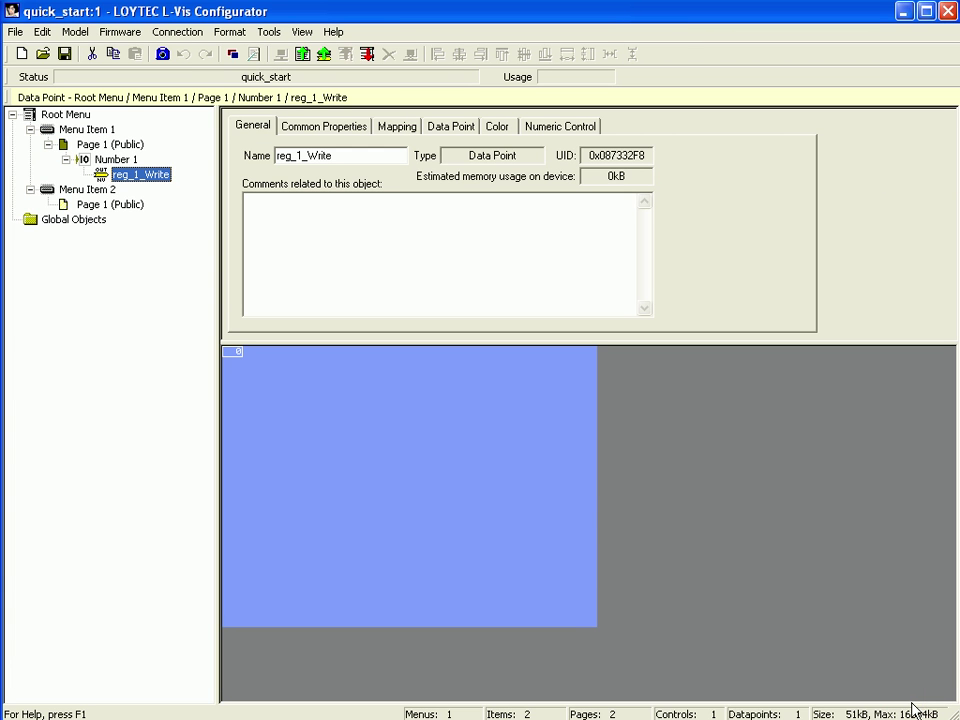
# Add a Trend 1 control to Menu Item 1's Page 1 and bring up its actions.
pyautogui.click(97, 146)
pyautogui.rightClick(97, 150)
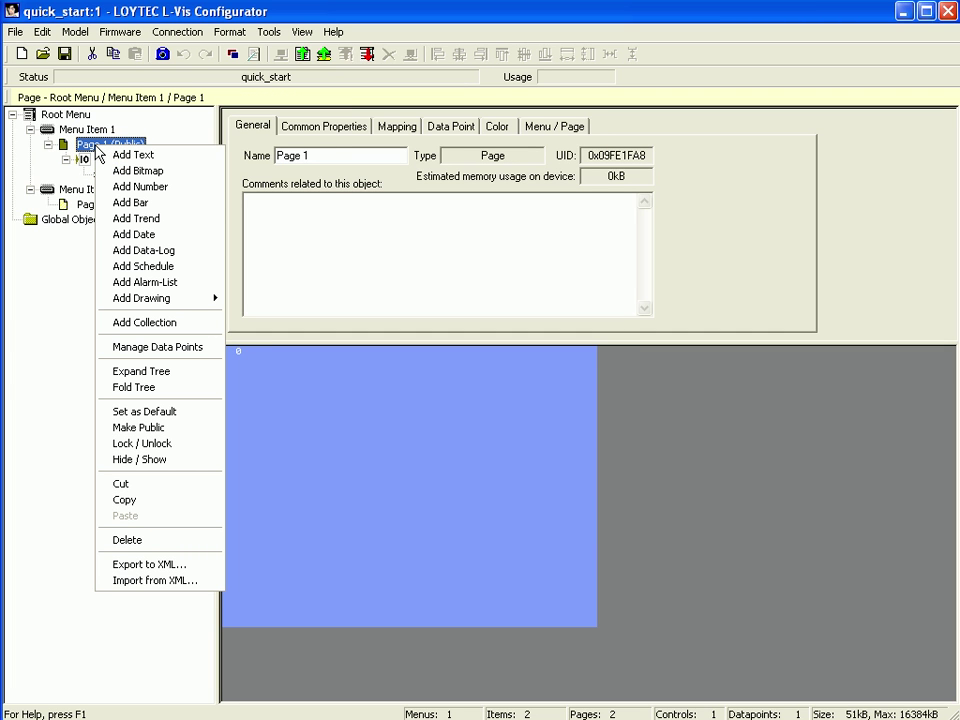
pyautogui.click(146, 218)
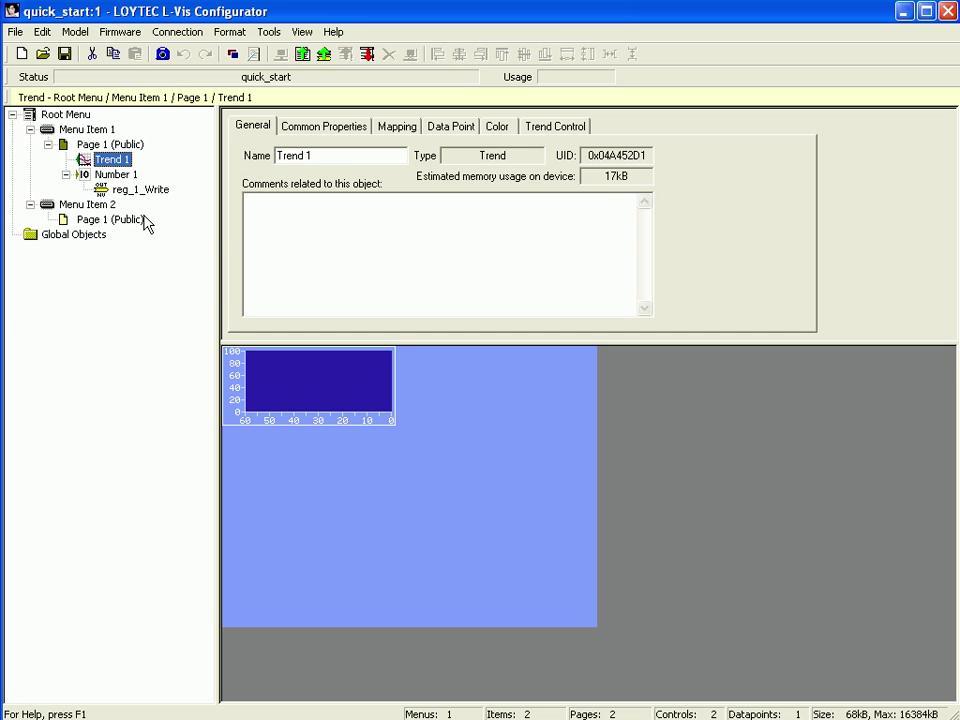
pyautogui.rightClick(119, 166)
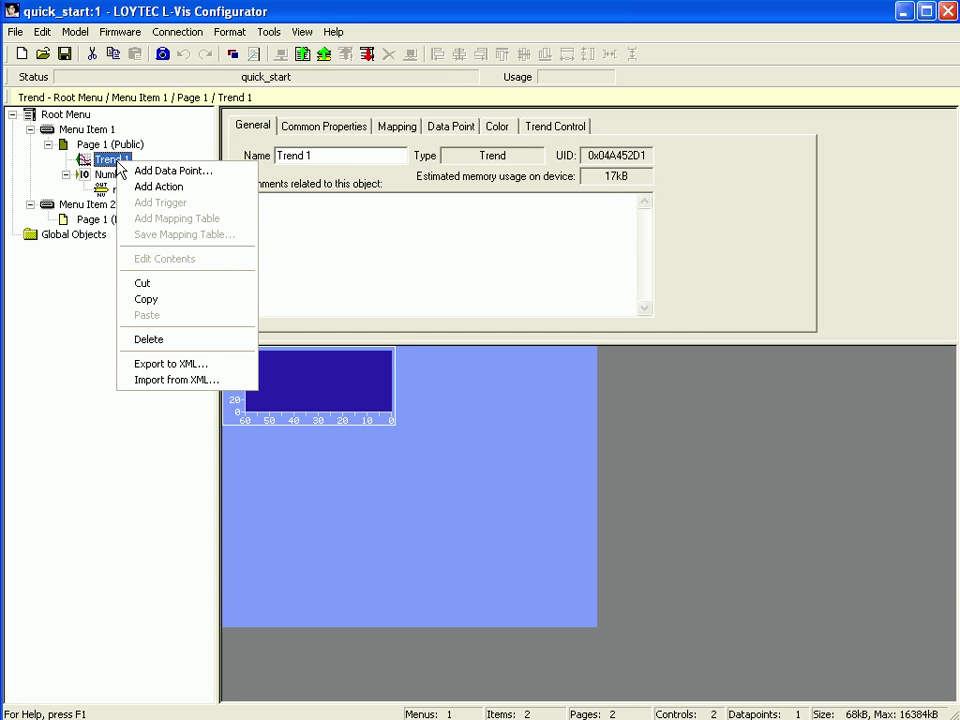
# Via Add Data Point, pick reg_1_Read under trend_1 in the Trend folder for Trend 1.
pyautogui.click(183, 172)
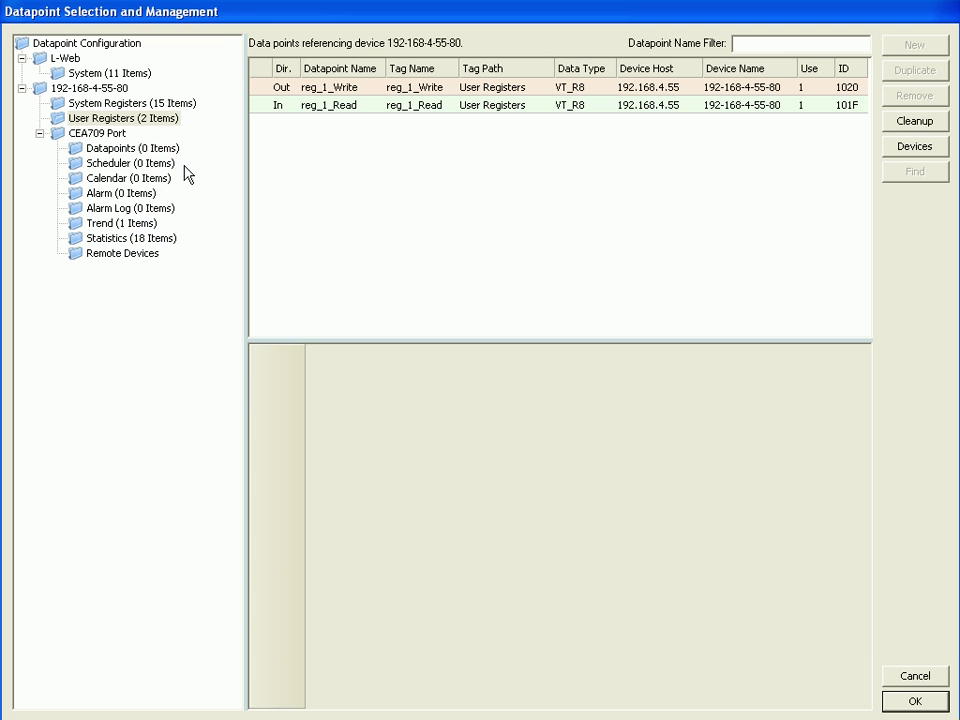
pyautogui.click(105, 224)
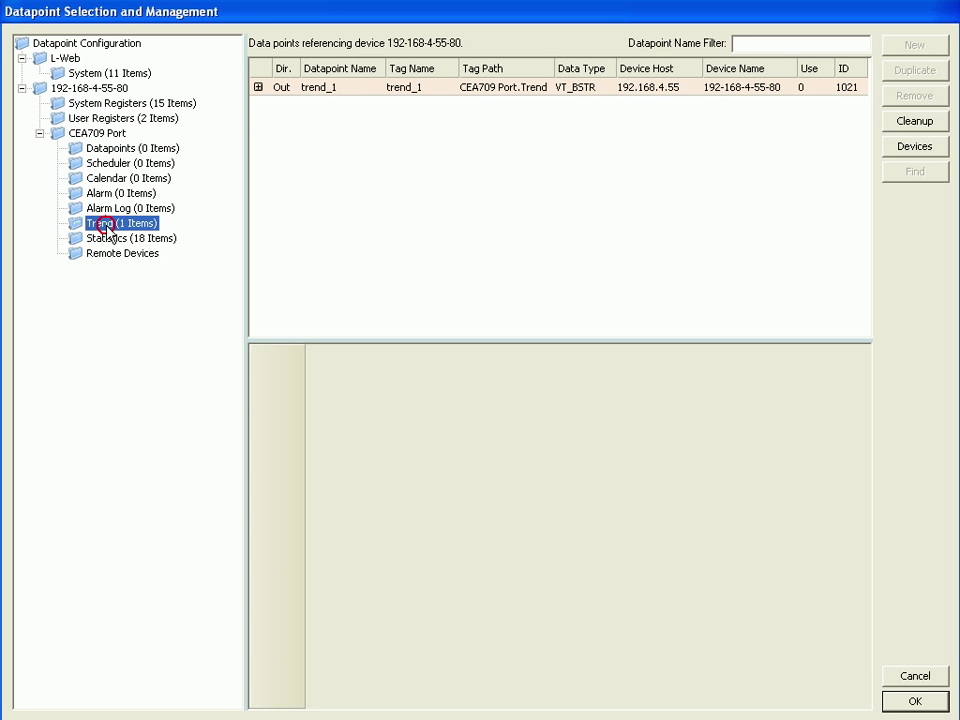
pyautogui.click(254, 117)
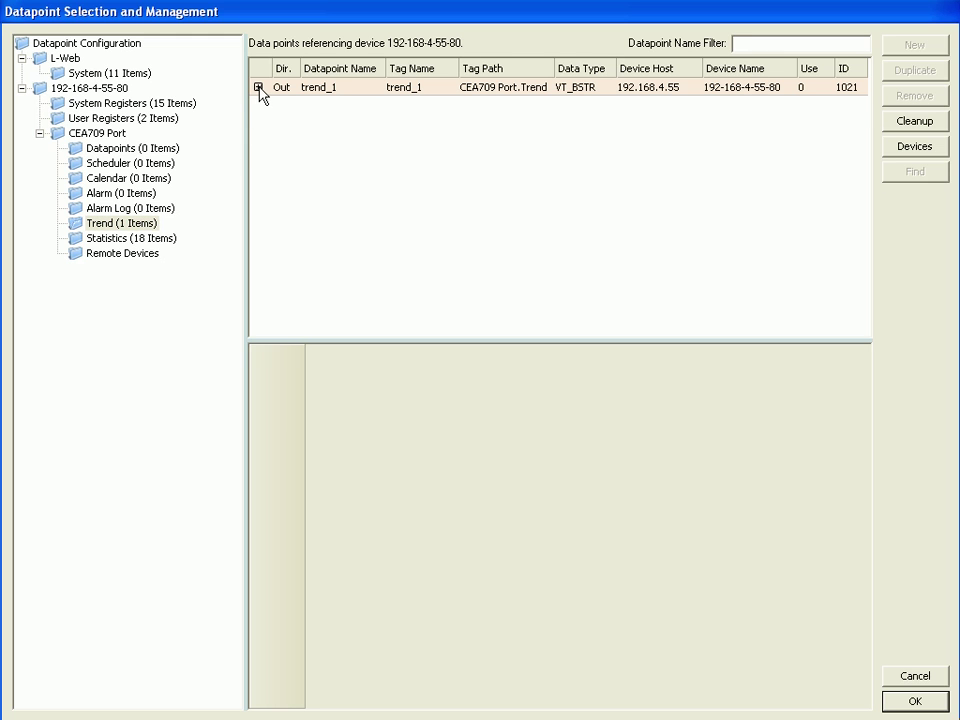
pyautogui.click(258, 88)
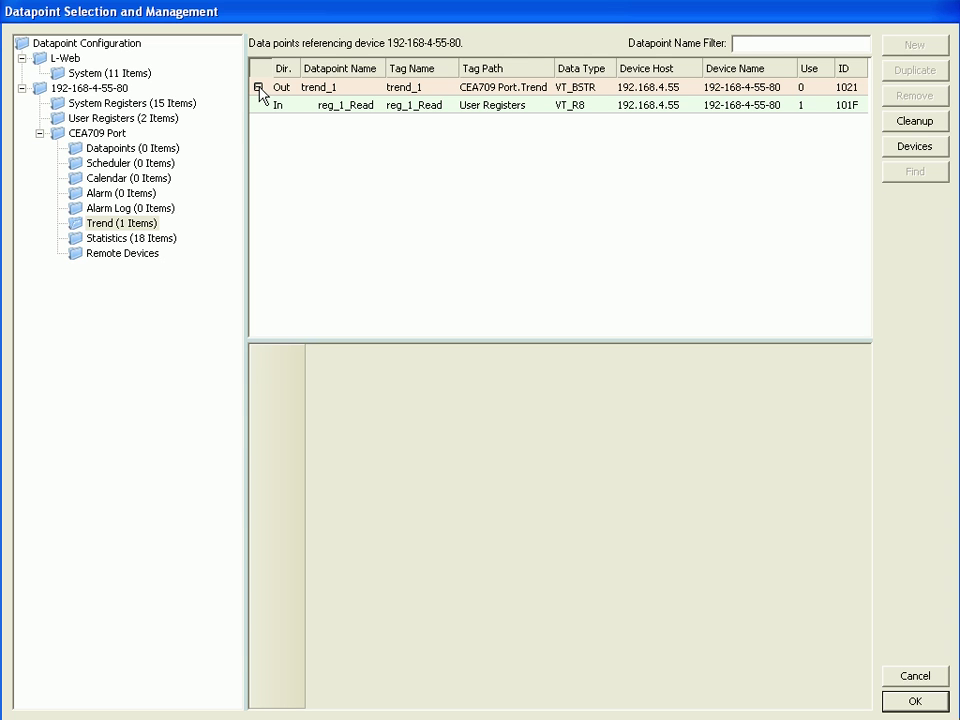
pyautogui.click(368, 111)
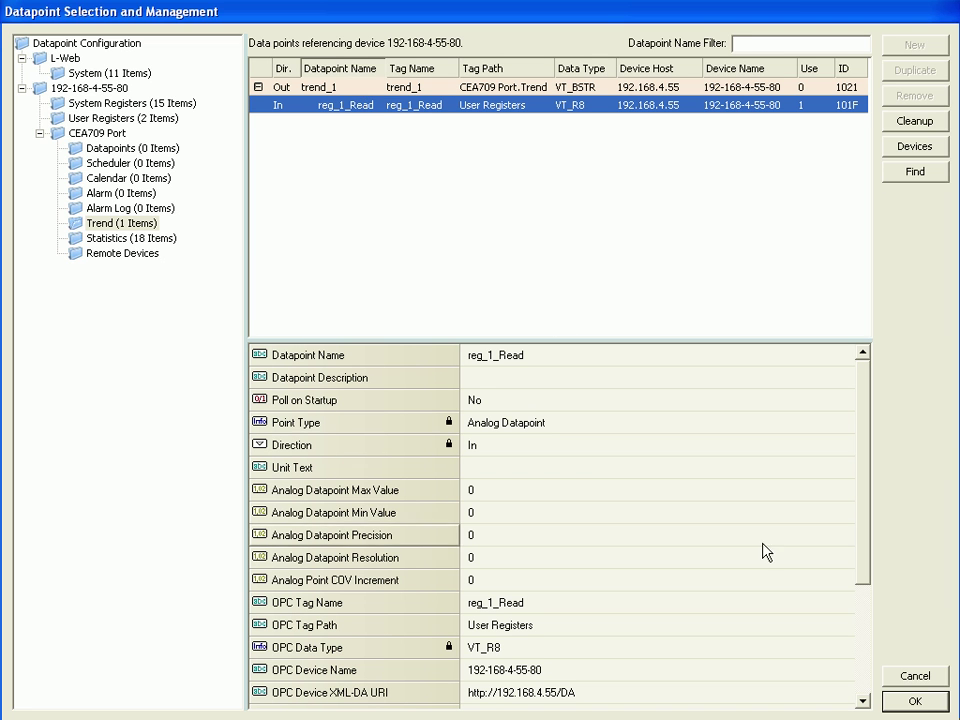
pyautogui.click(915, 701)
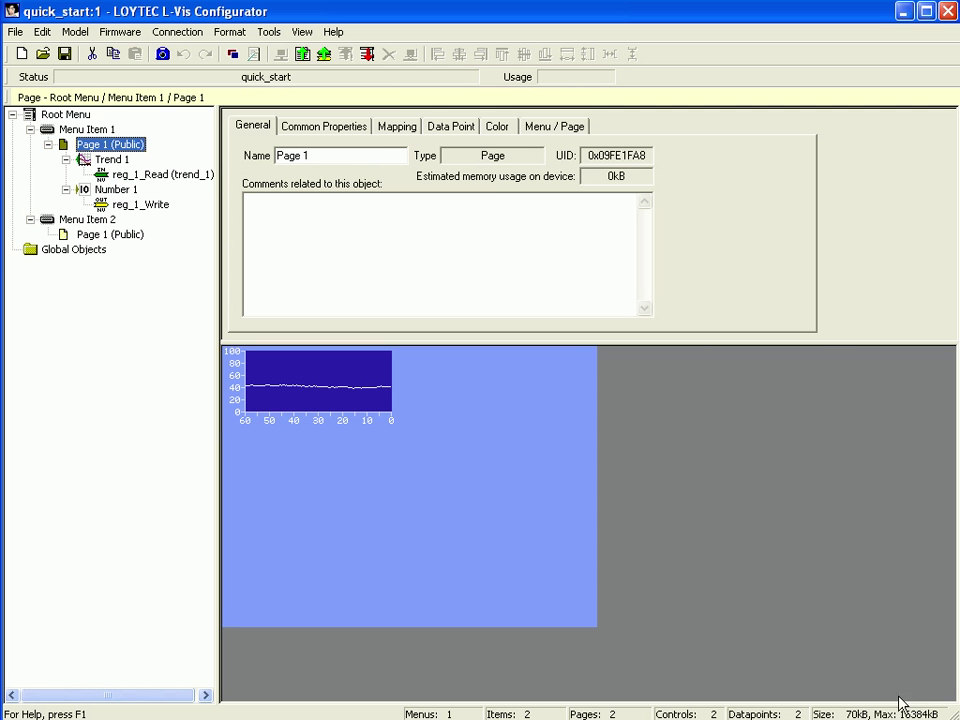
# Move Trend 1 below the number, stretch it to fill the page, and select Menu Item 2's page.
pyautogui.moveTo(238, 386); pyautogui.dragTo(248, 421)
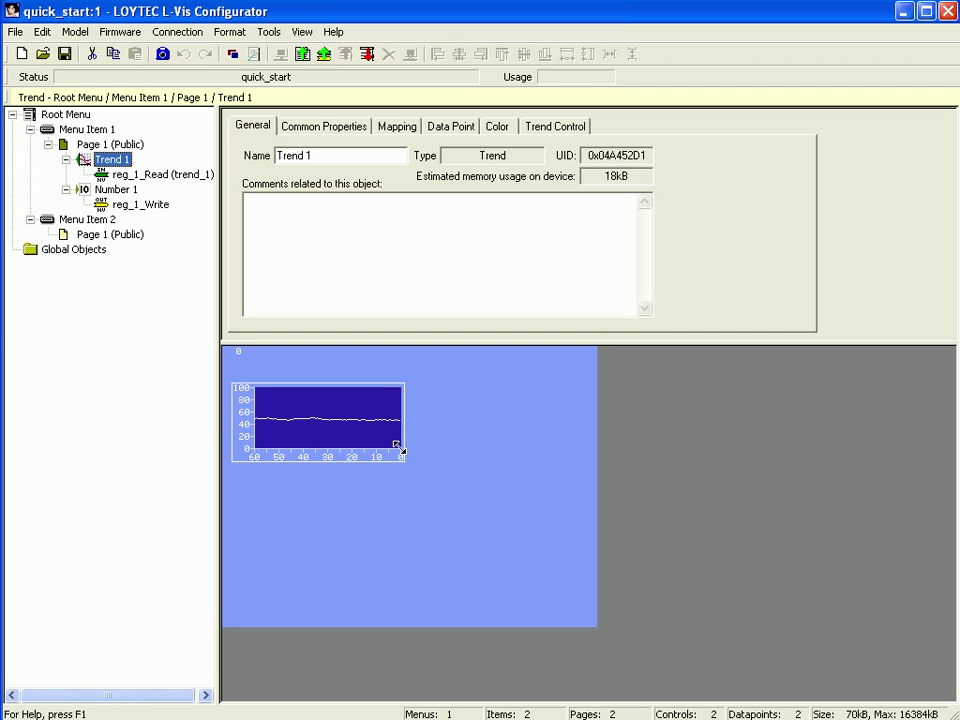
pyautogui.moveTo(402, 452); pyautogui.dragTo(630, 613)
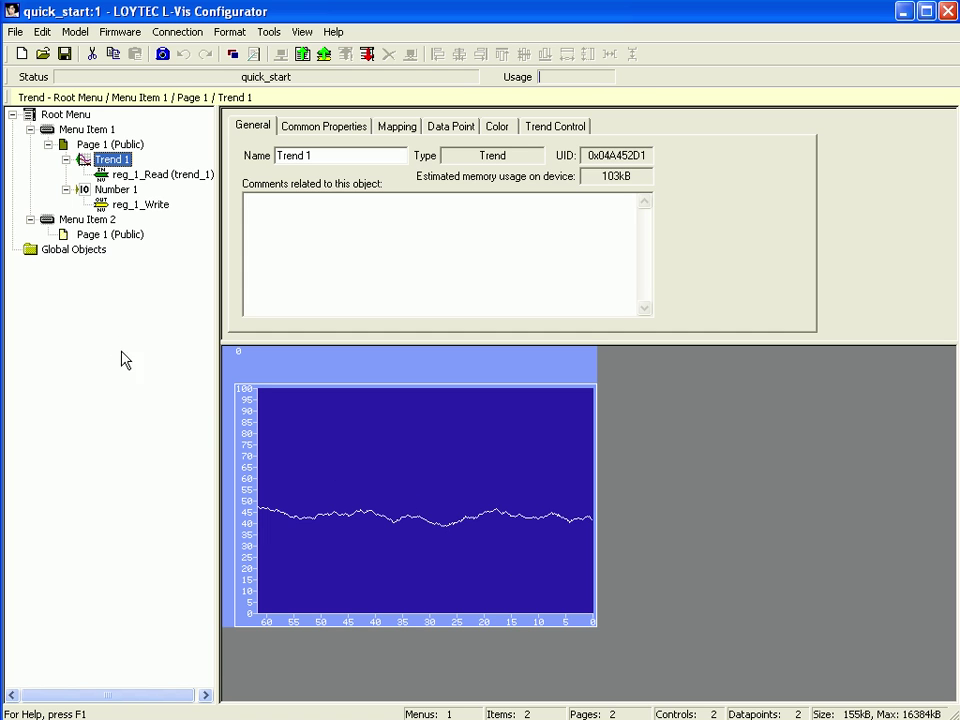
pyautogui.click(101, 236)
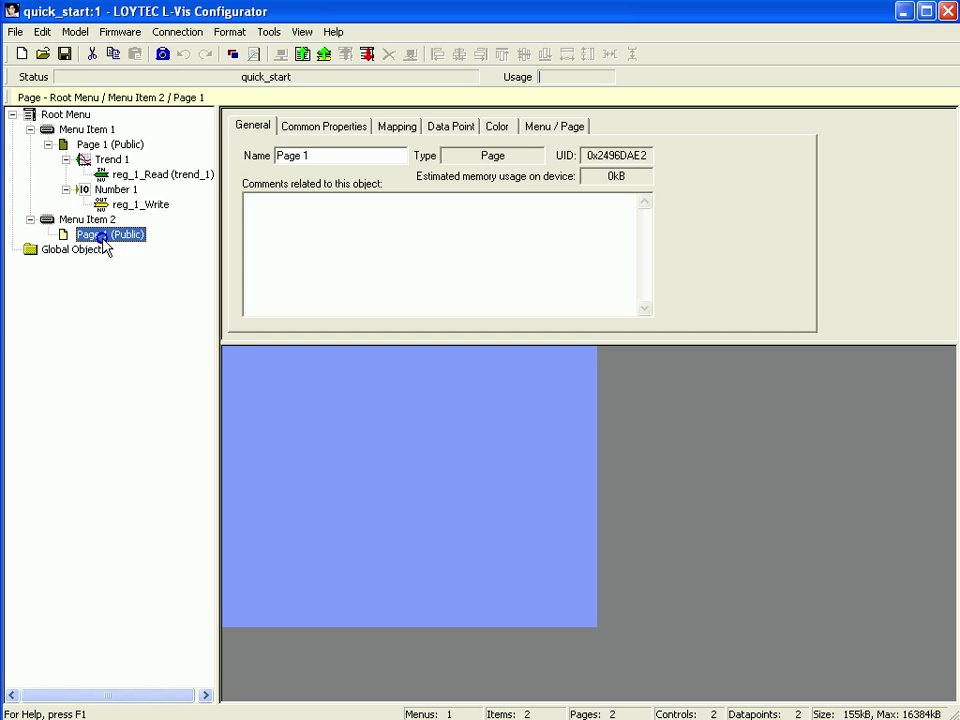
pyautogui.rightClick(104, 242)
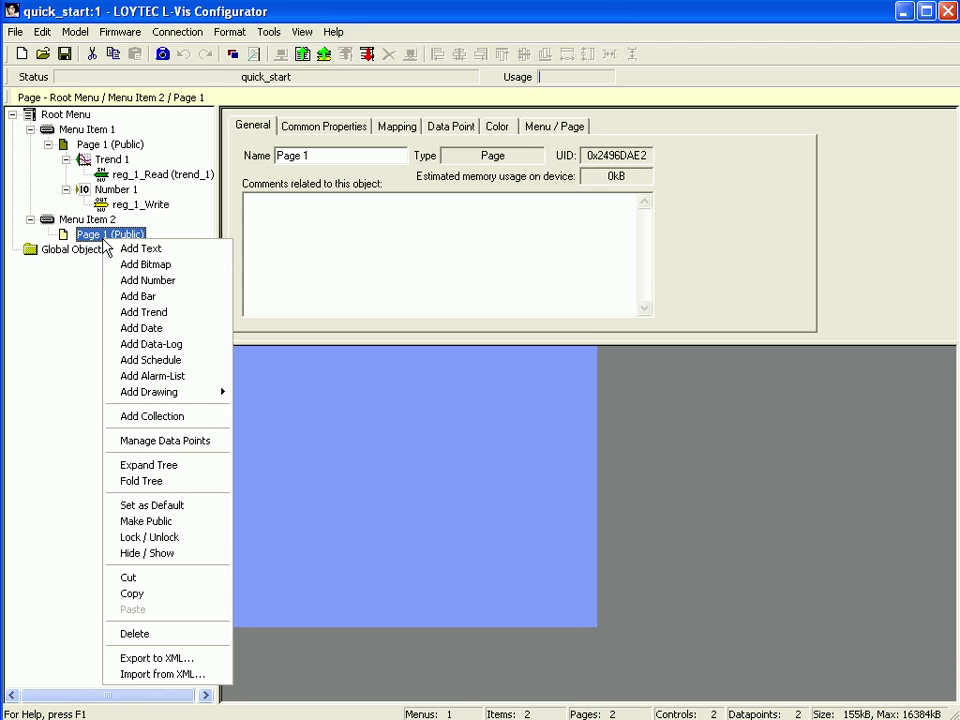
pyautogui.click(185, 249)
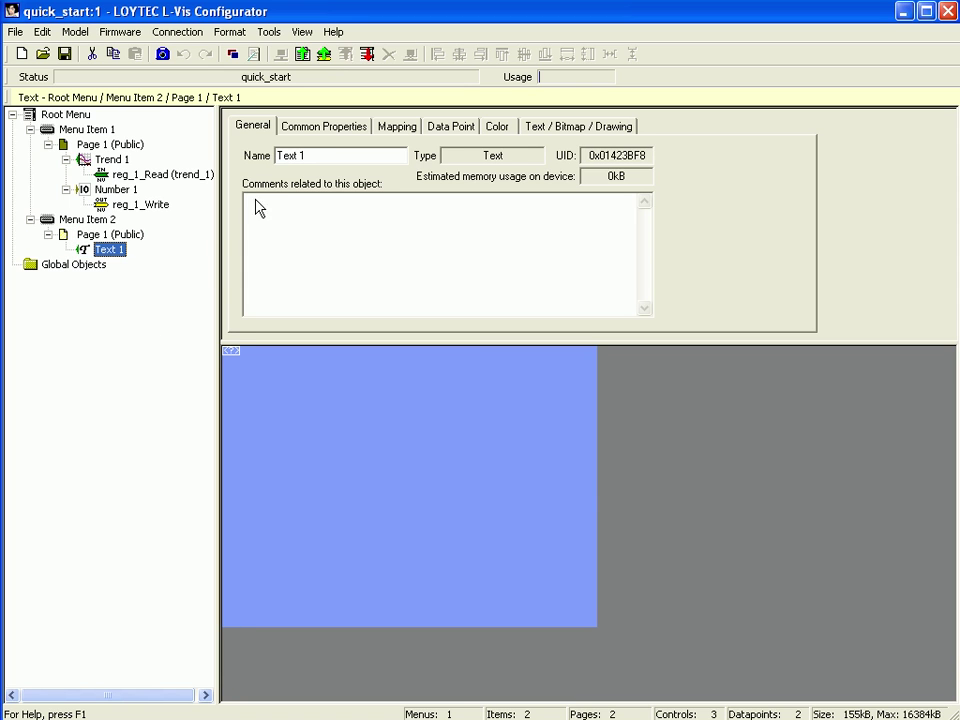
pyautogui.click(314, 130)
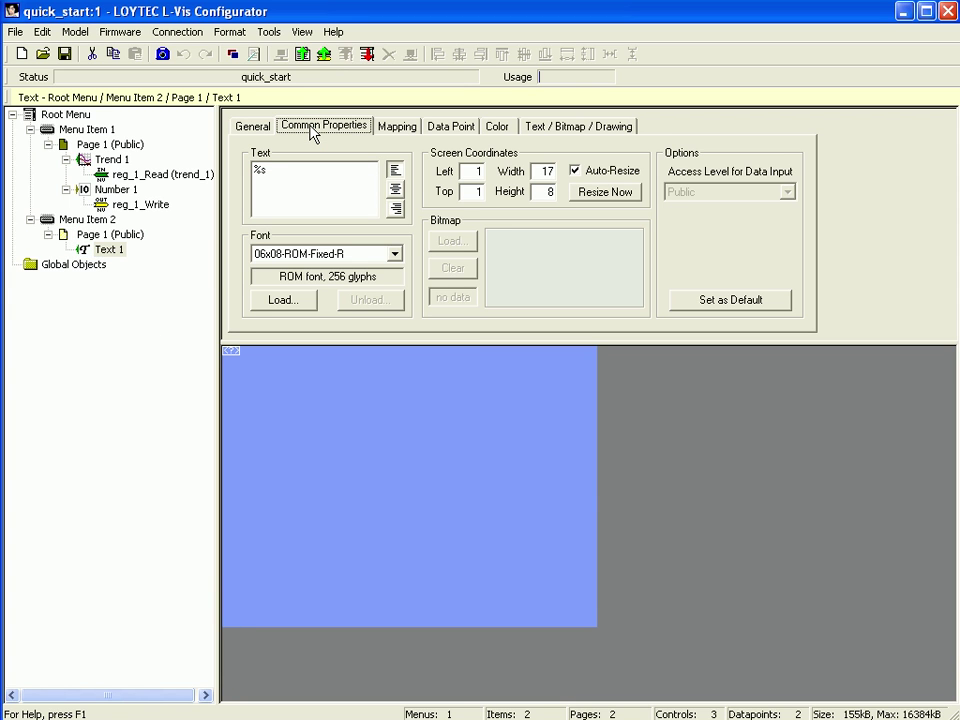
pyautogui.doubleClick(258, 170)
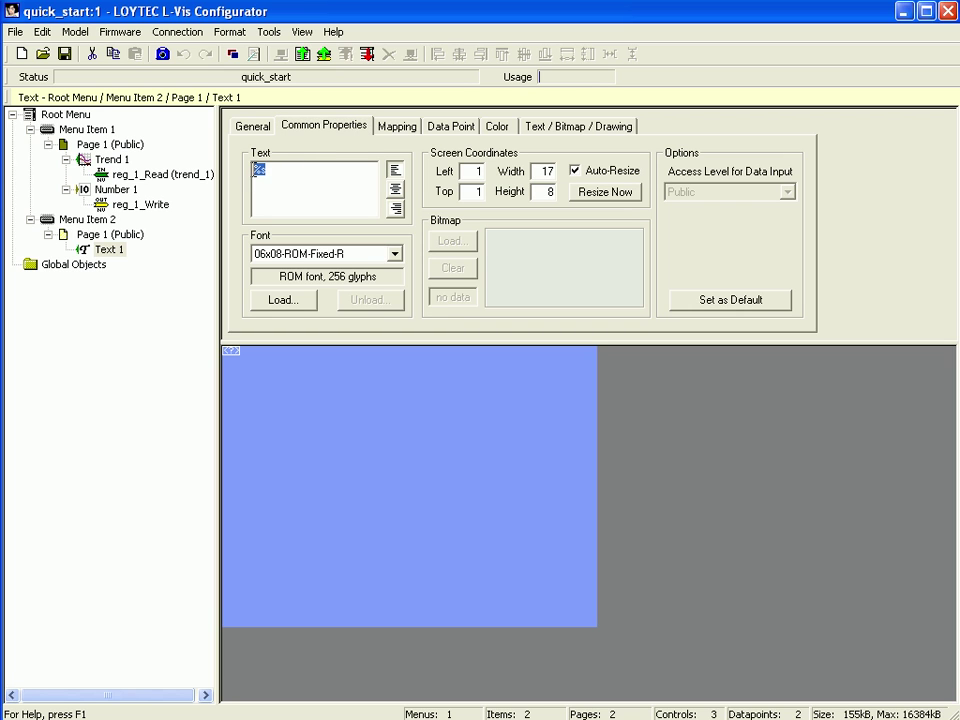
pyautogui.write('www.loytec')
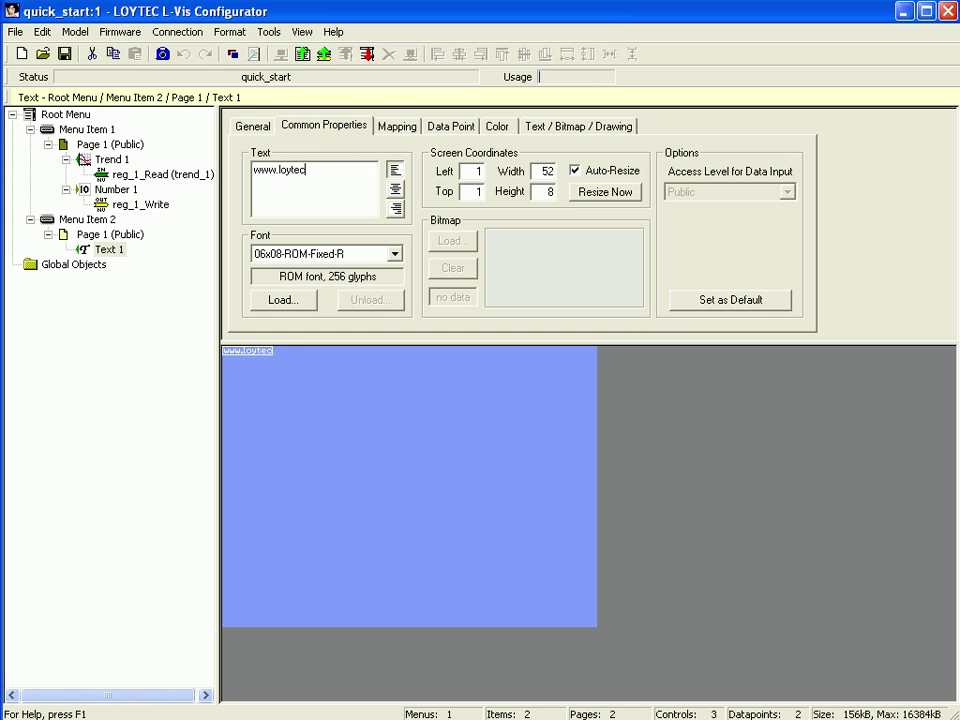
pyautogui.write('.com')
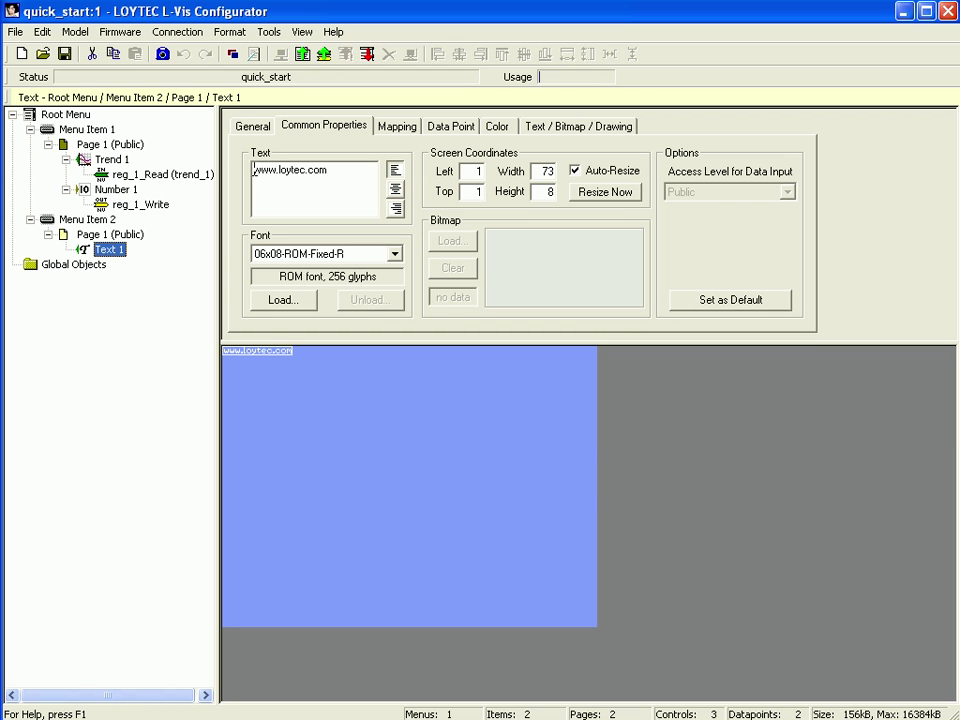
# Turn off Auto-Resize and stretch the text element to 398 × 298.
pyautogui.click(575, 171)
pyautogui.moveTo(288, 356); pyautogui.dragTo(608, 666)
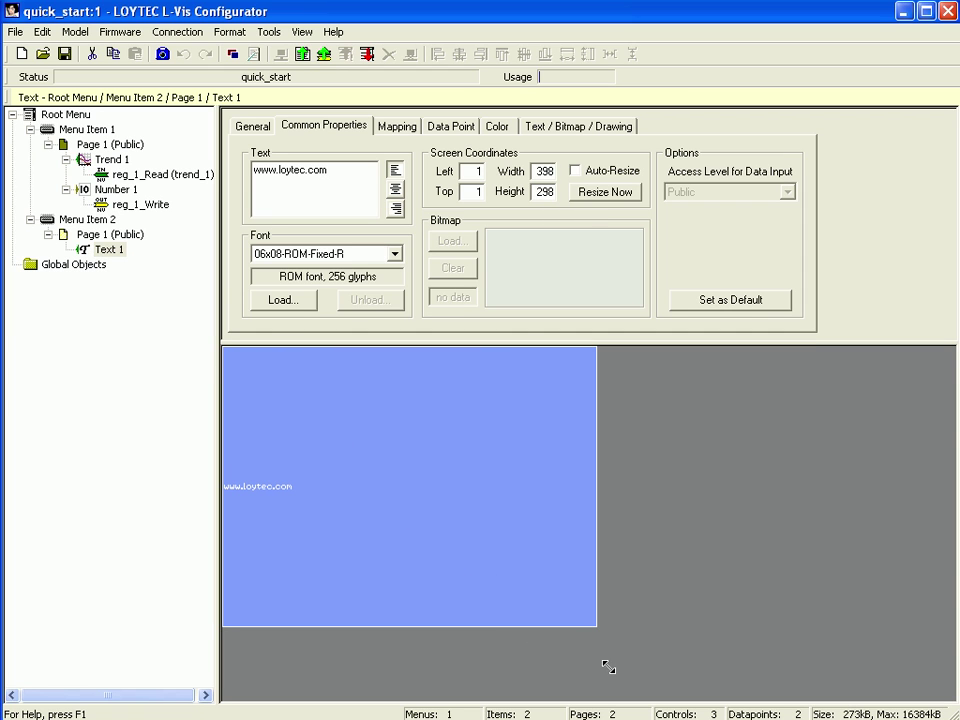
pyautogui.click(578, 127)
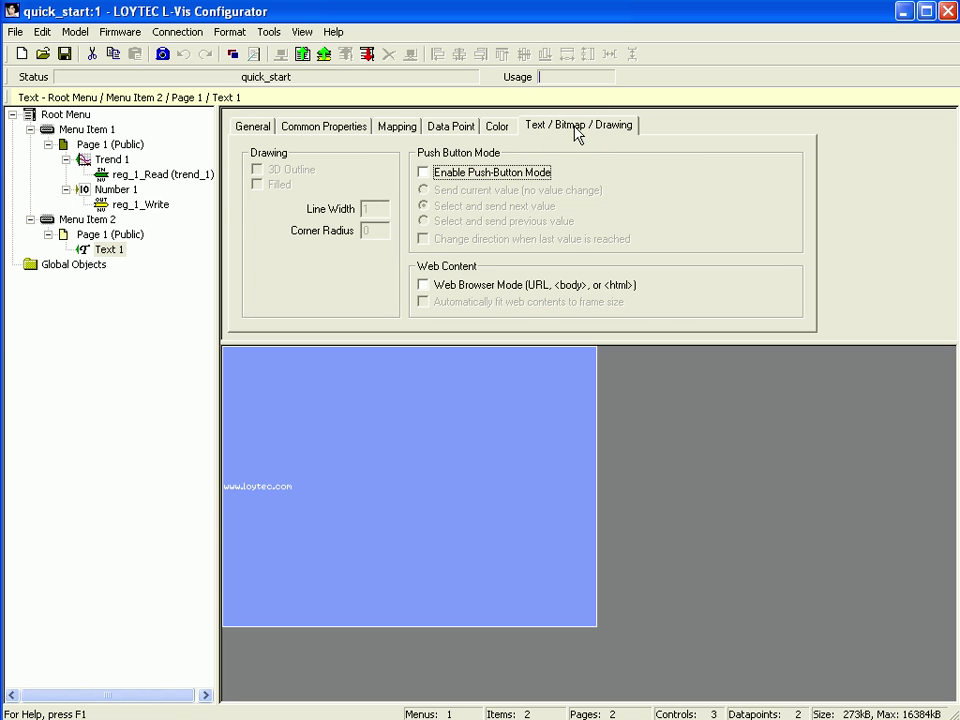
# Enable Web Browser Mode on Text 1 and close the L-Vis Configurator.
pyautogui.click(424, 286)
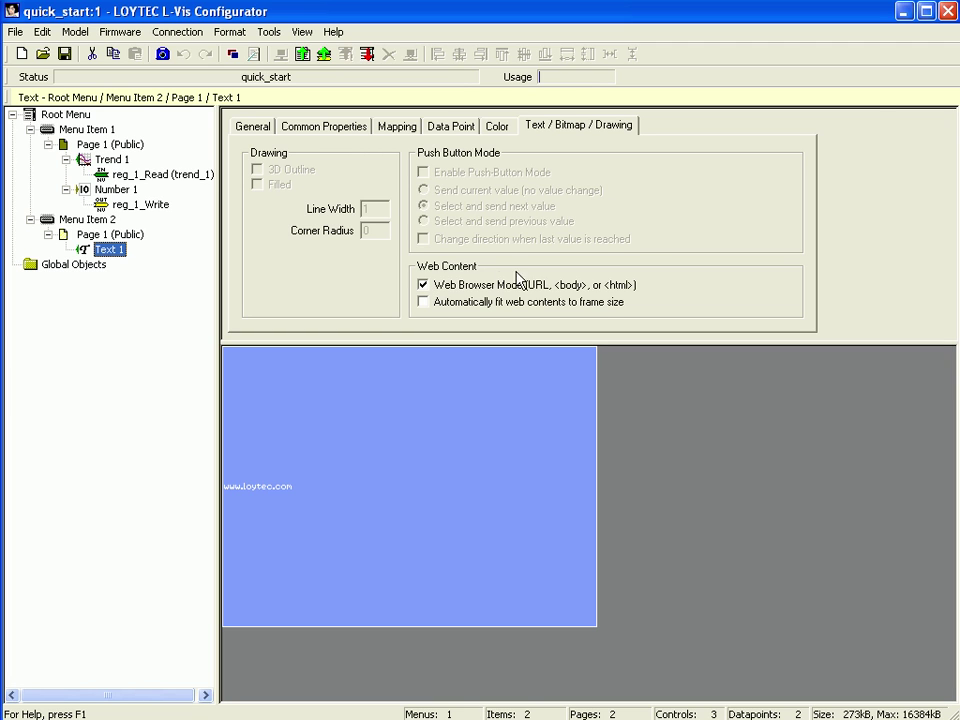
pyautogui.click(949, 12)
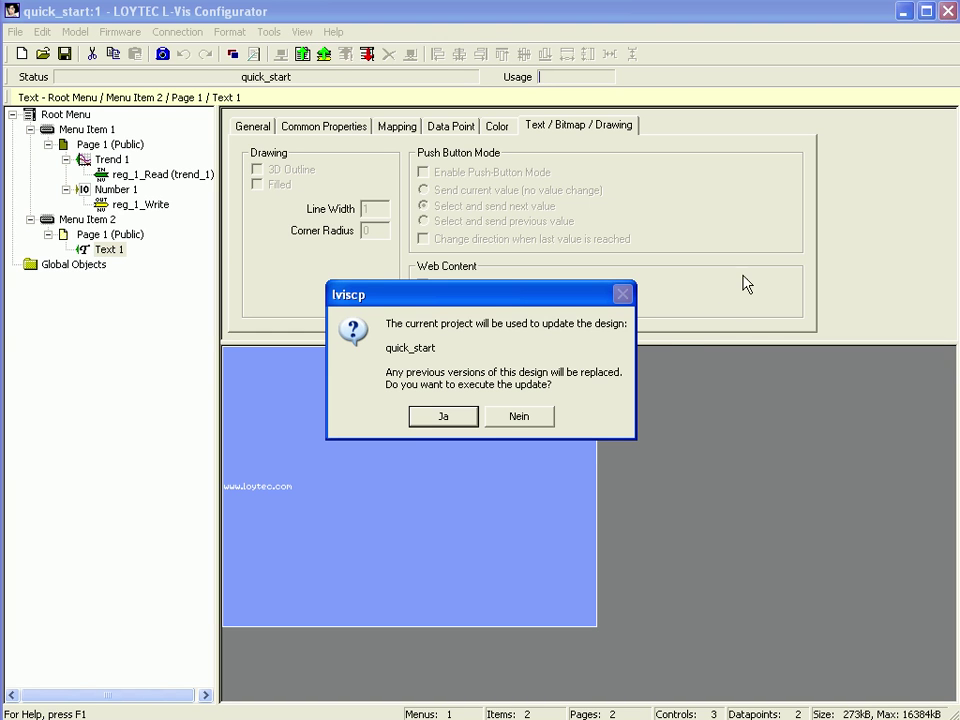
# Confirm updating the quick_start design with Ja.
pyautogui.click(446, 418)
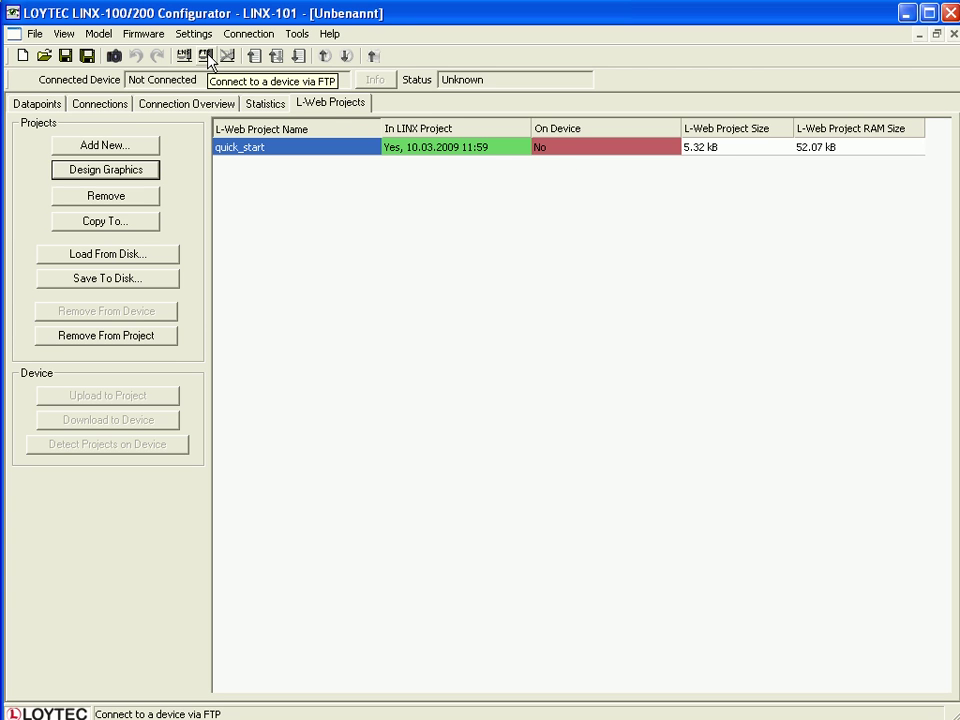
# Connect over FTP to the device at 192.168.4.55 using the existing credentials.
pyautogui.click(207, 57)
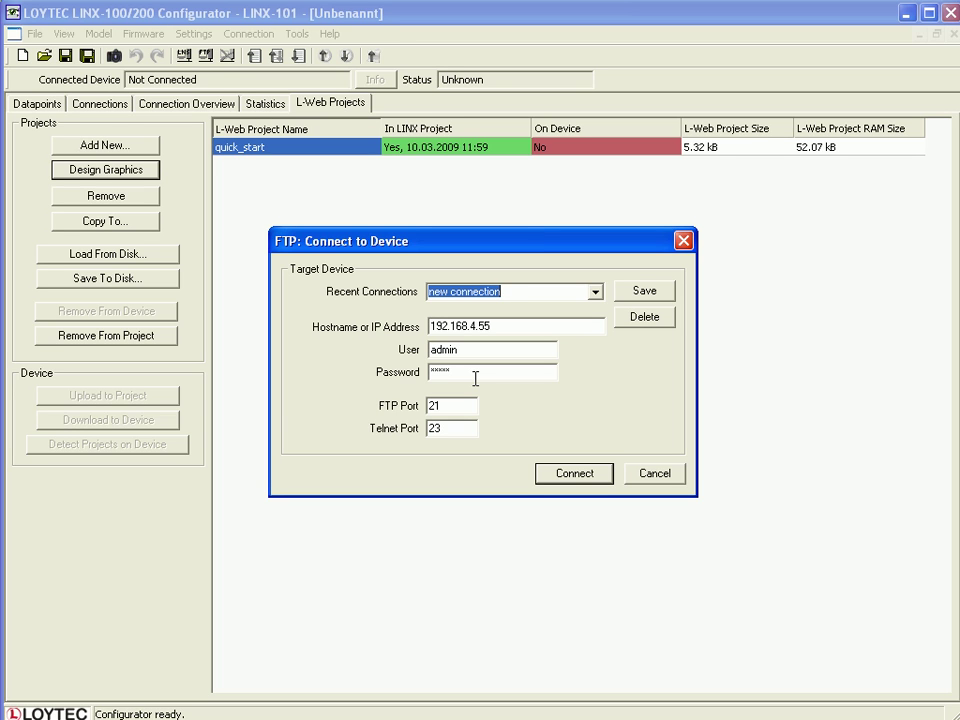
pyautogui.click(577, 474)
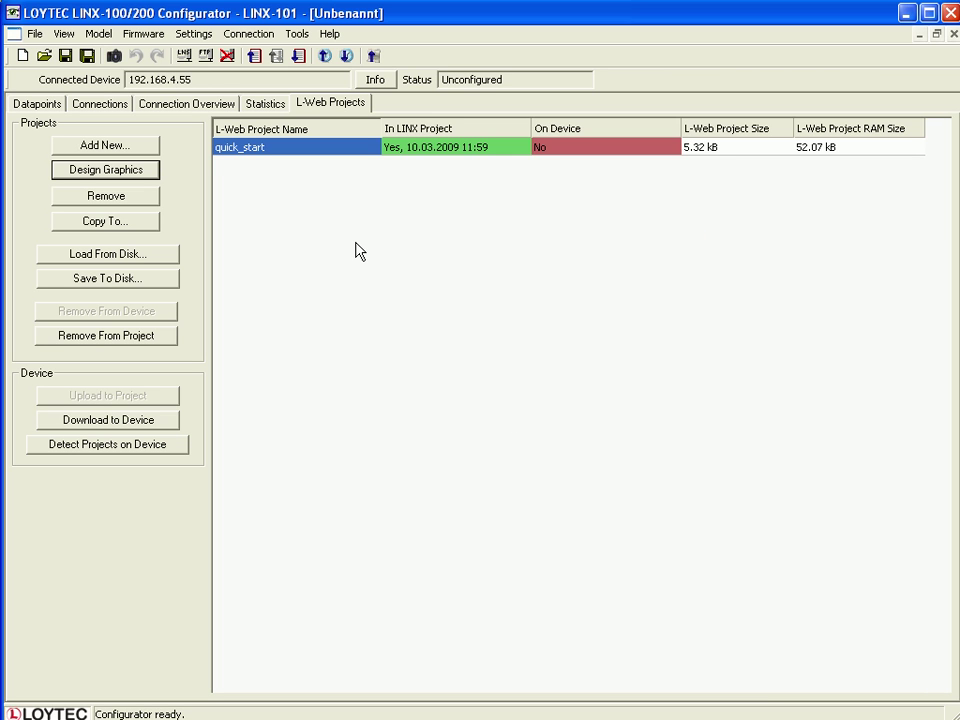
# Download the configuration to the LINX-101 and acknowledge the Download finished message.
pyautogui.click(299, 58)
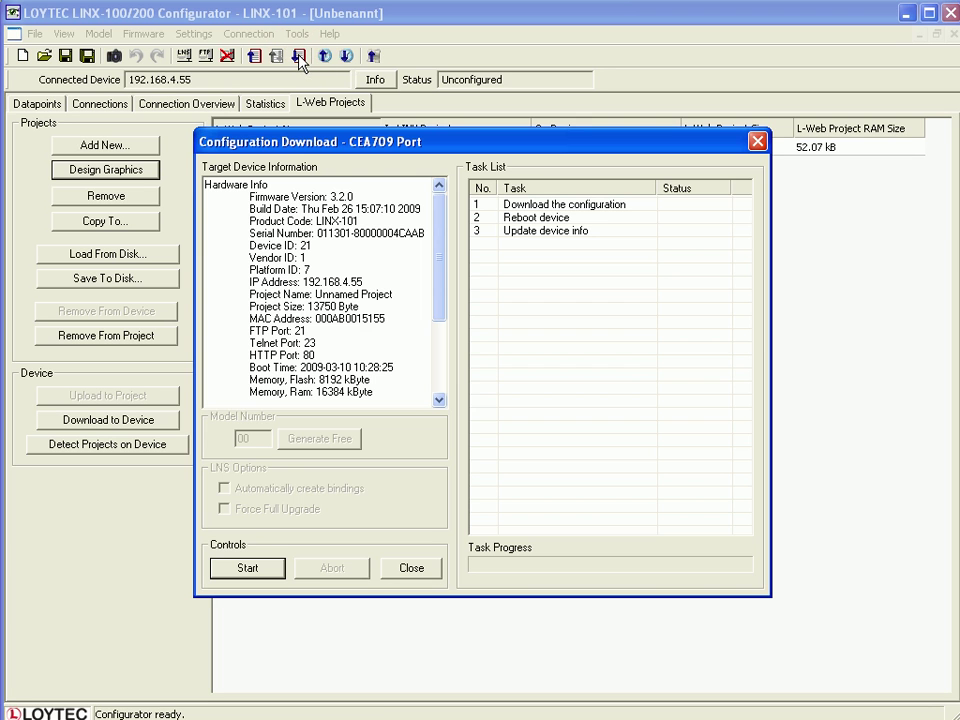
pyautogui.click(247, 568)
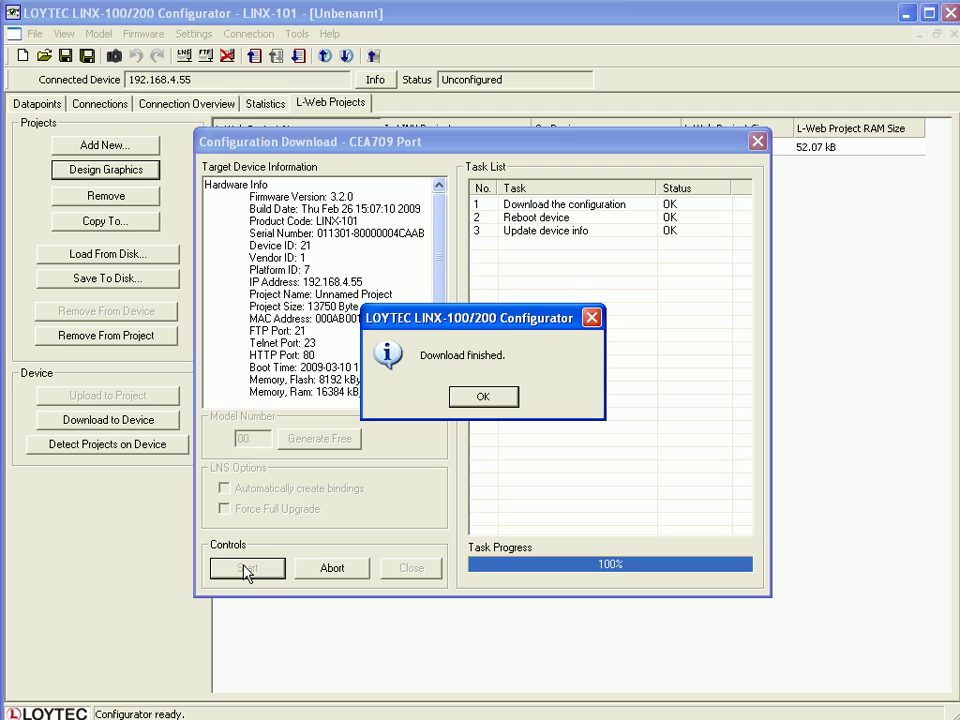
pyautogui.click(481, 397)
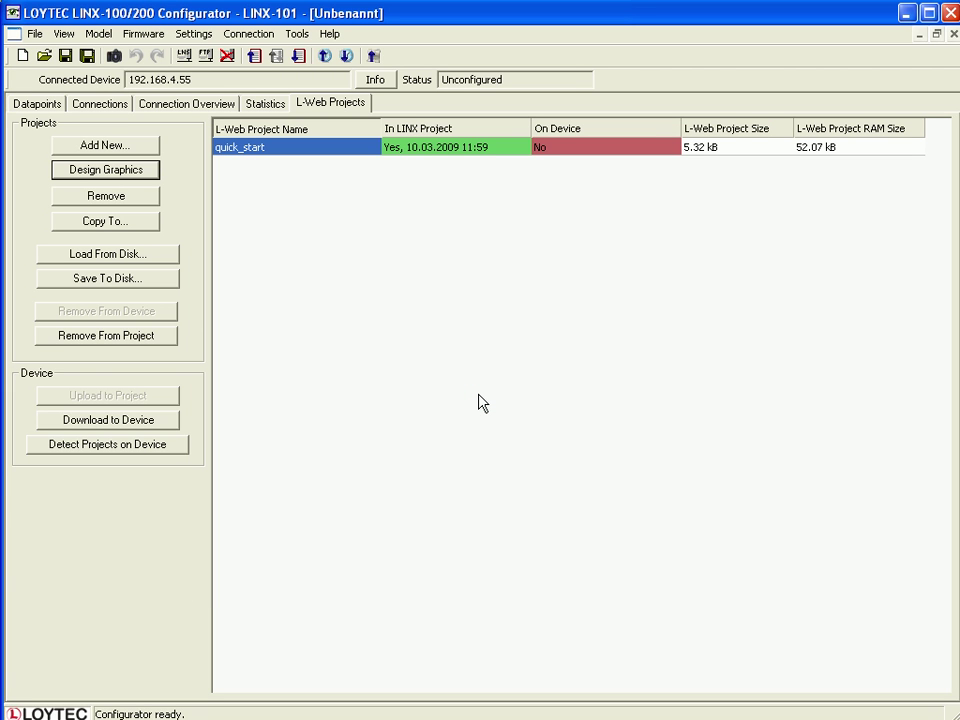
# Send quick_start to the device and view the L-Web page in its Web UI.
pyautogui.click(170, 420)
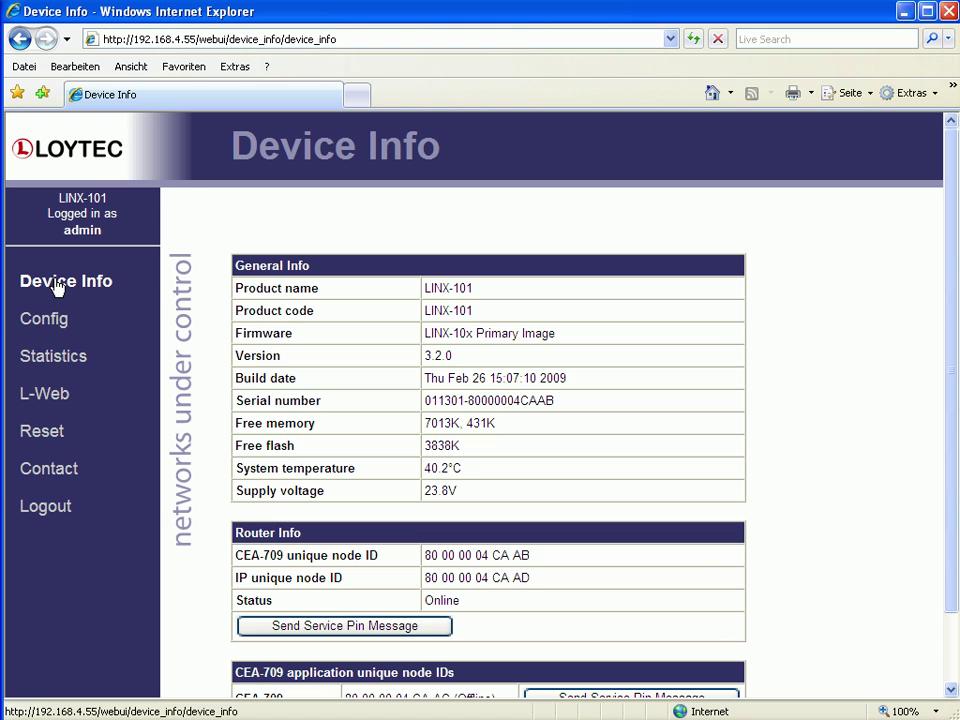
pyautogui.click(44, 397)
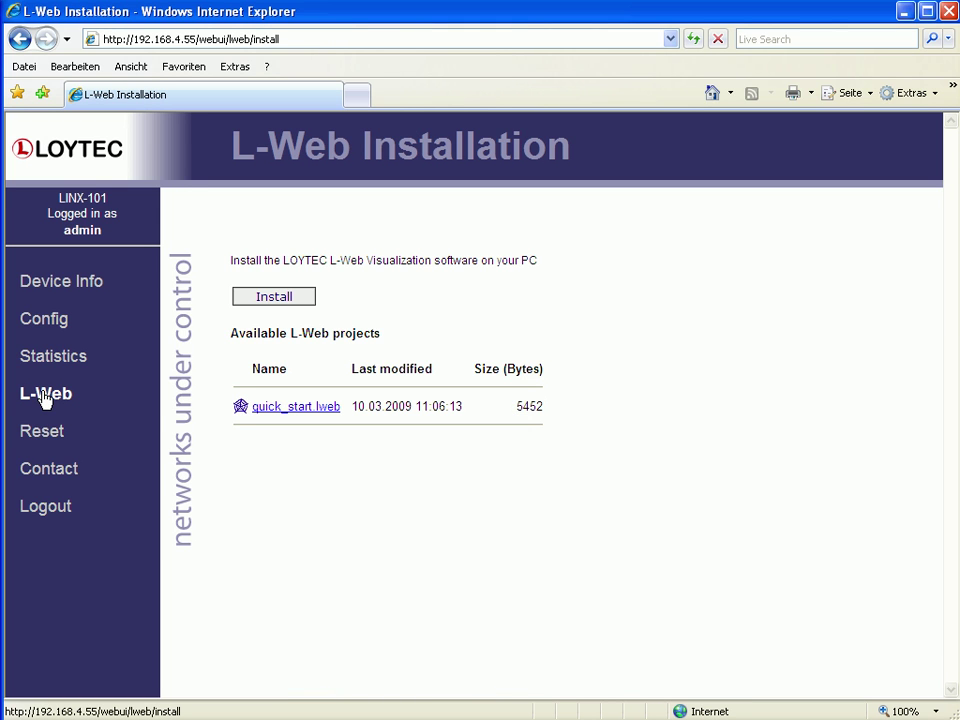
# Install L-Web and open quick_start from 192.168.4.55 with the operator password.
pyautogui.click(274, 298)
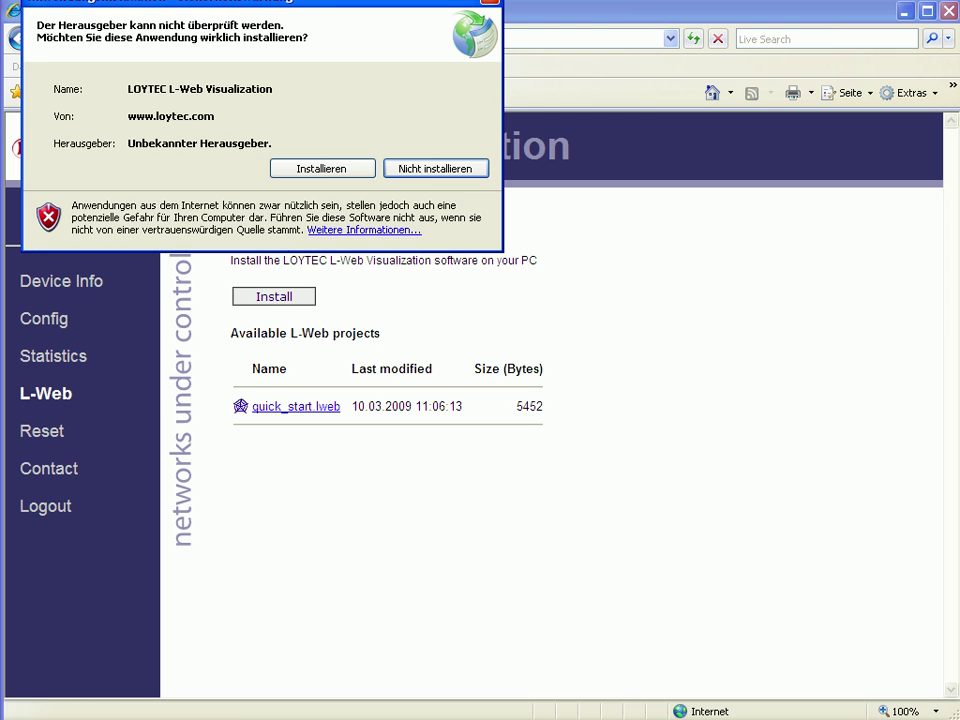
pyautogui.click(321, 168)
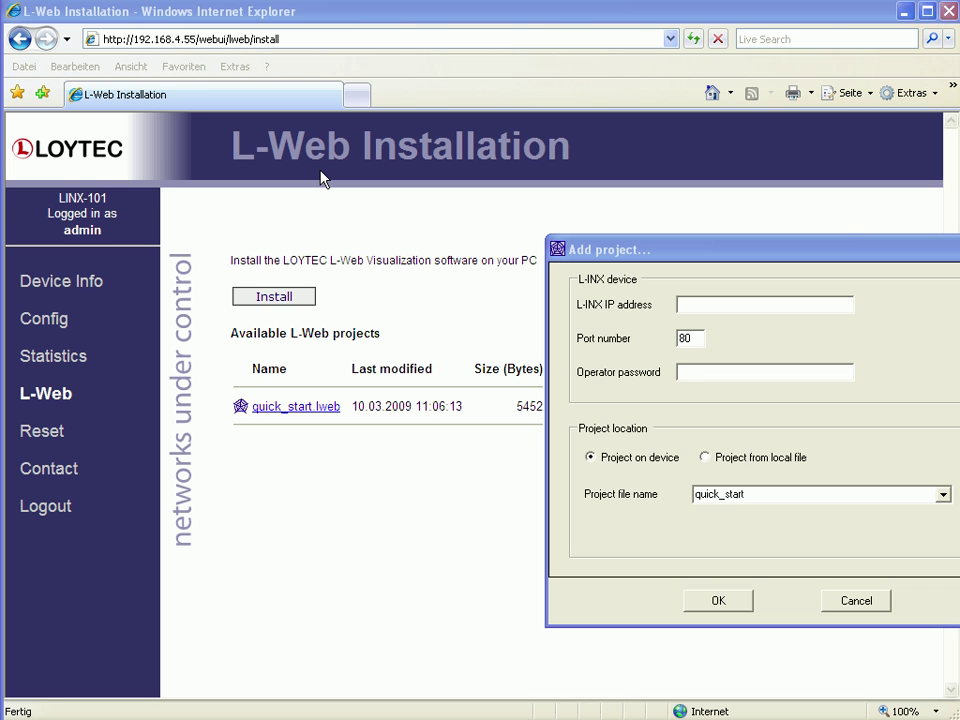
pyautogui.click(687, 306)
pyautogui.write('192')
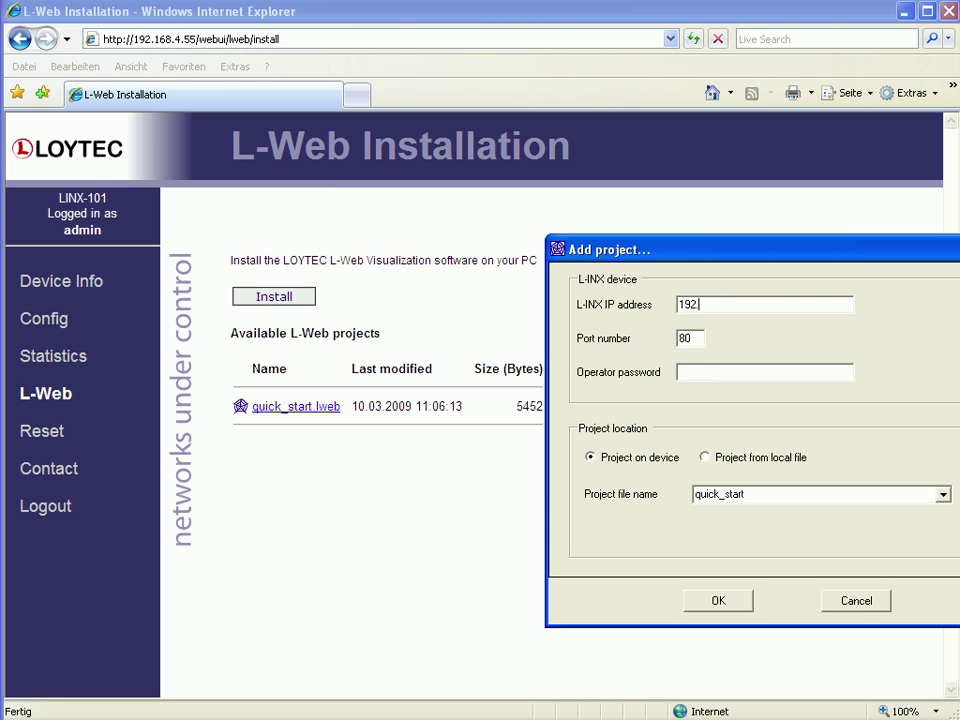
pyautogui.write('.168.4.55')
pyautogui.click(684, 372)
pyautogui.doubleClick(761, 494)
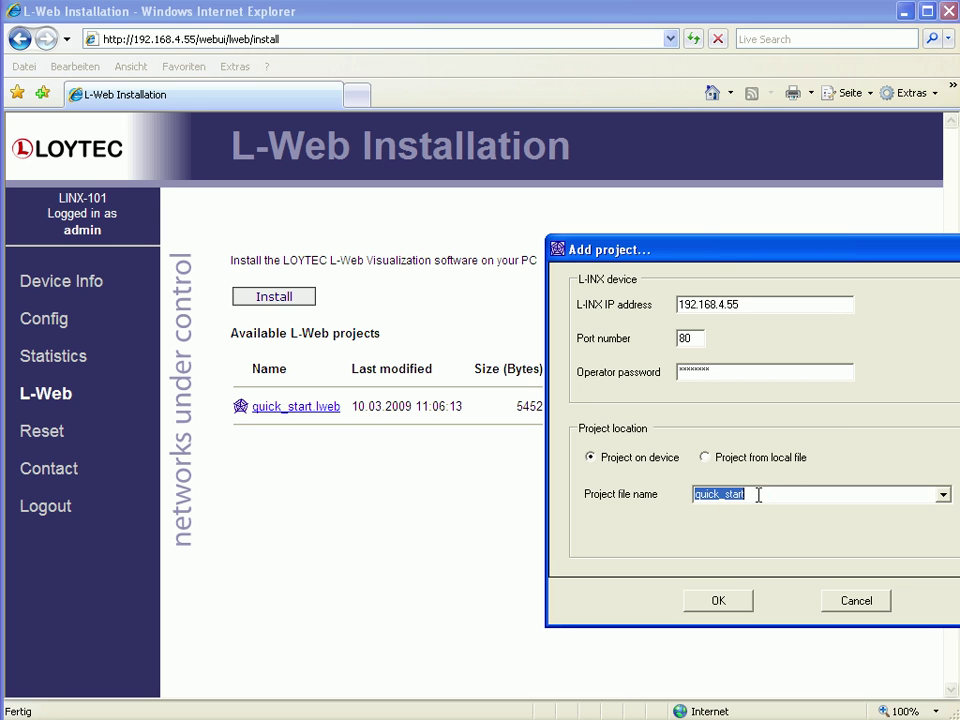
pyautogui.click(726, 604)
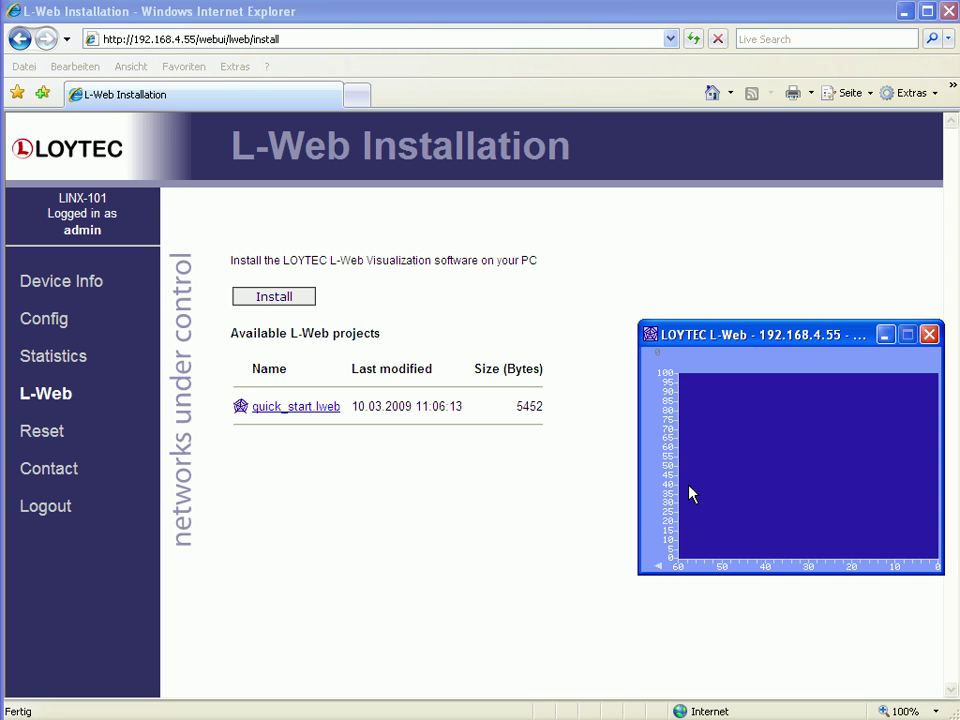
# Set the number control to 20 on the keypad, then choose Menu Item 2 from the Root Menu.
pyautogui.click(660, 356)
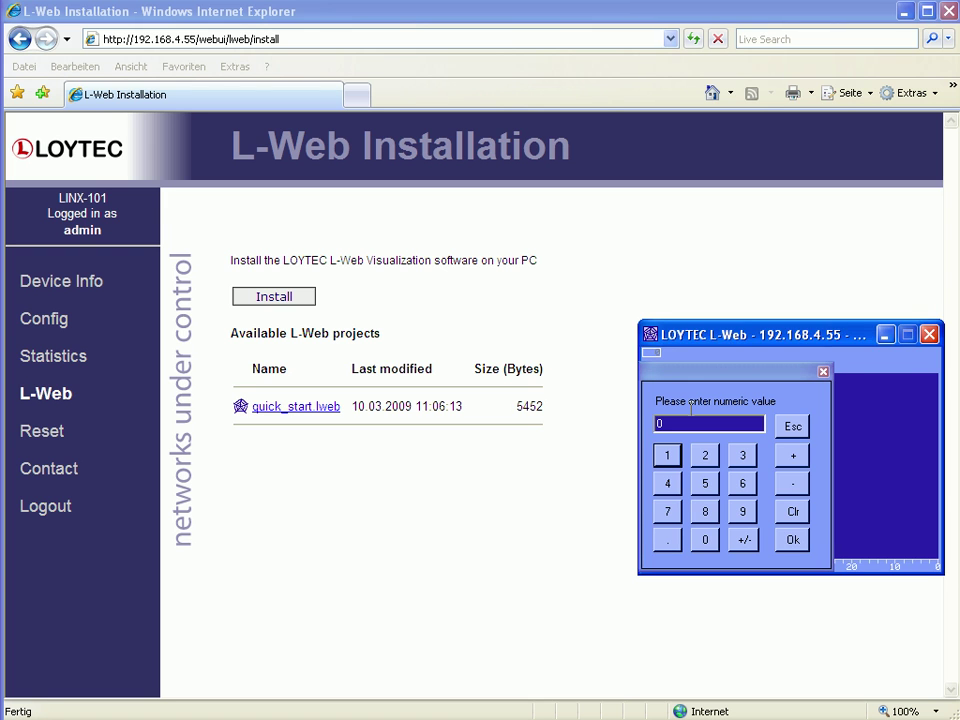
pyautogui.click(705, 456)
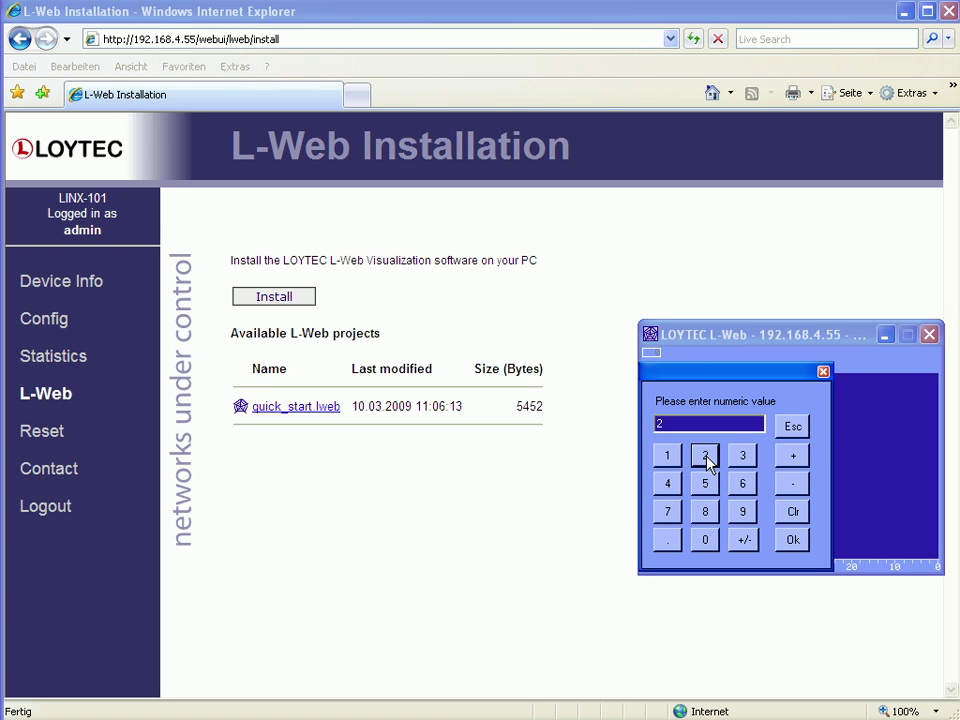
pyautogui.click(706, 540)
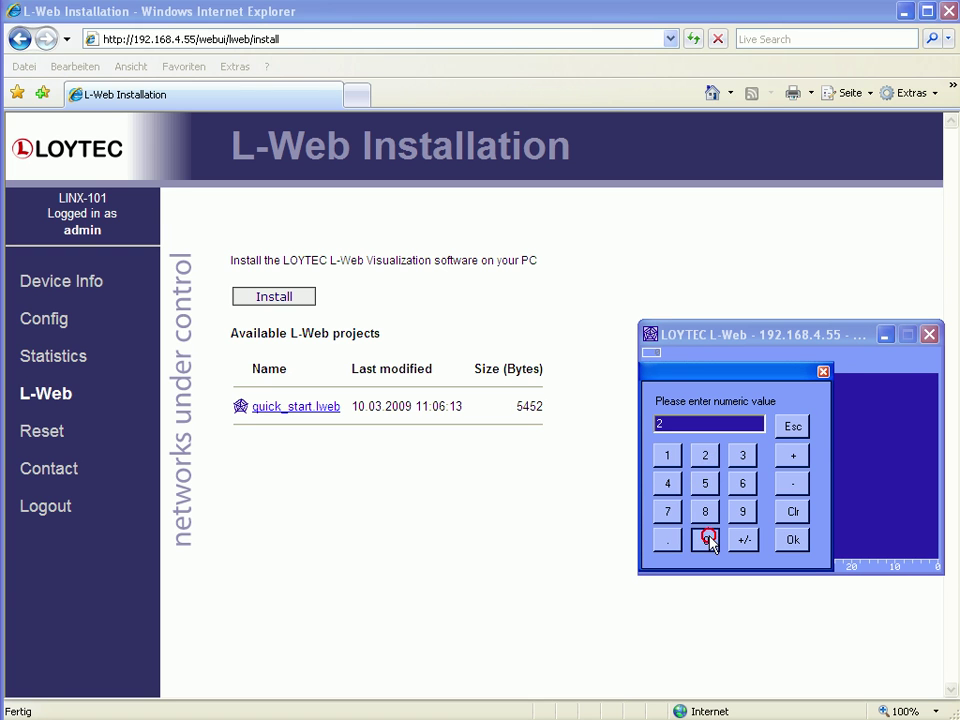
pyautogui.click(796, 543)
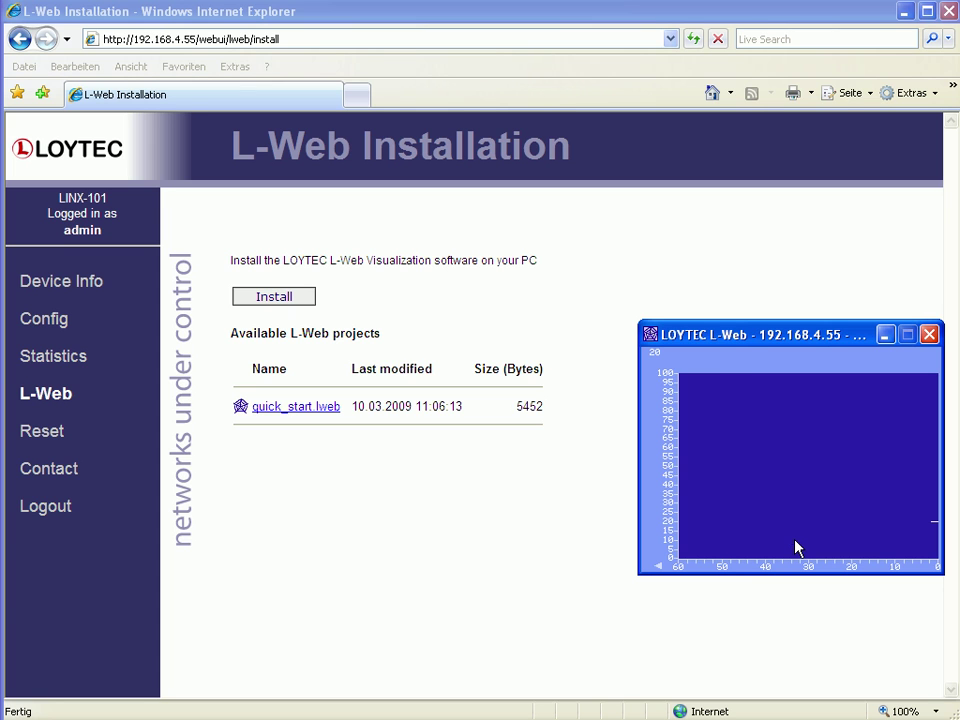
pyautogui.click(796, 547)
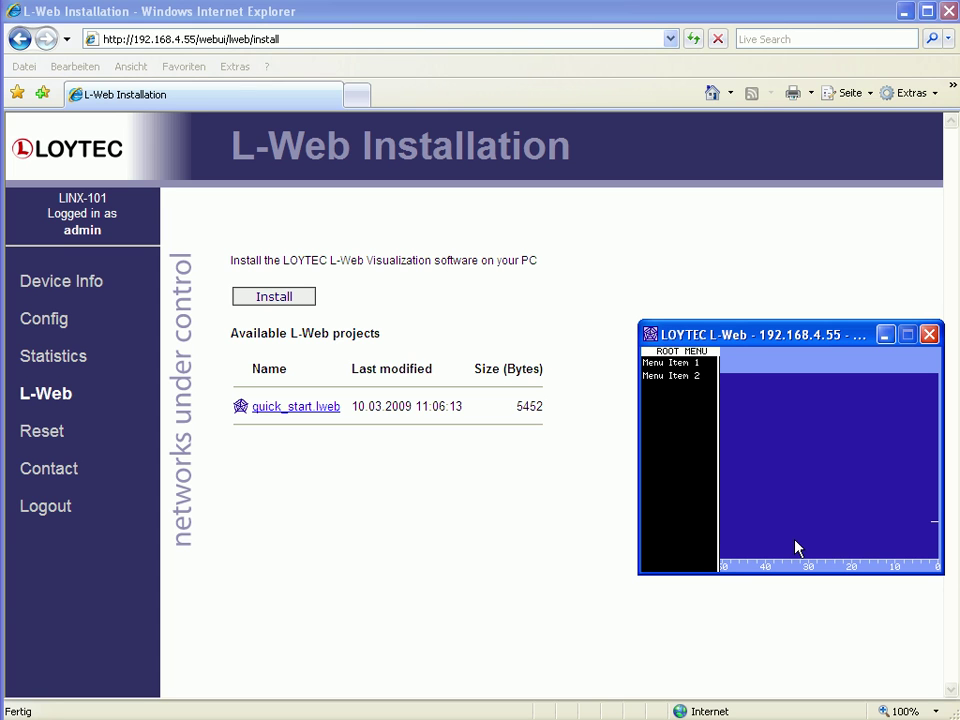
pyautogui.click(685, 376)
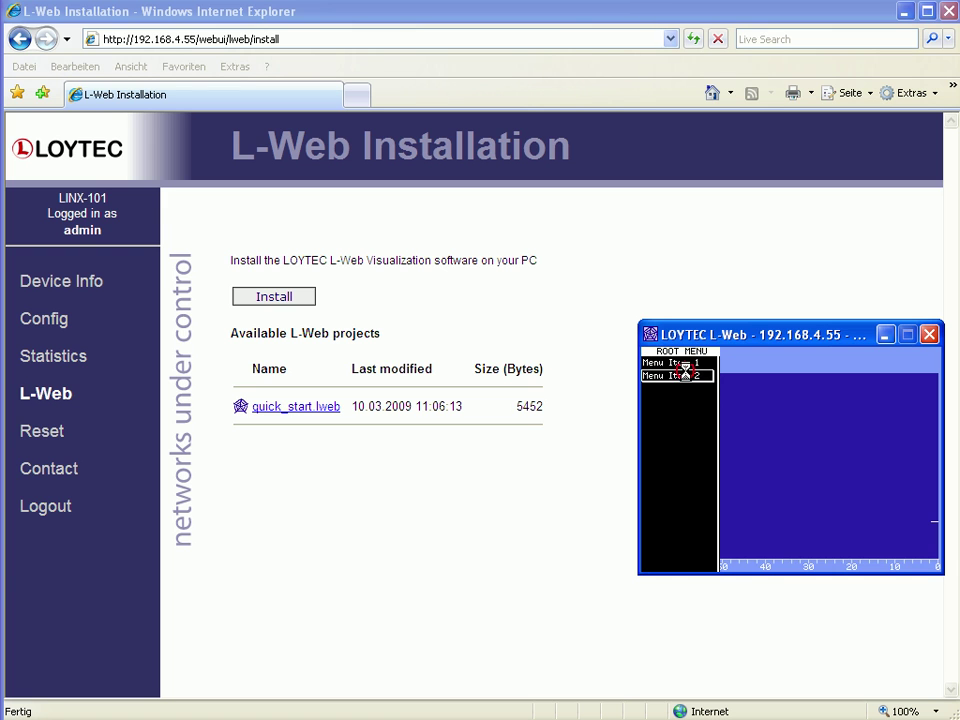